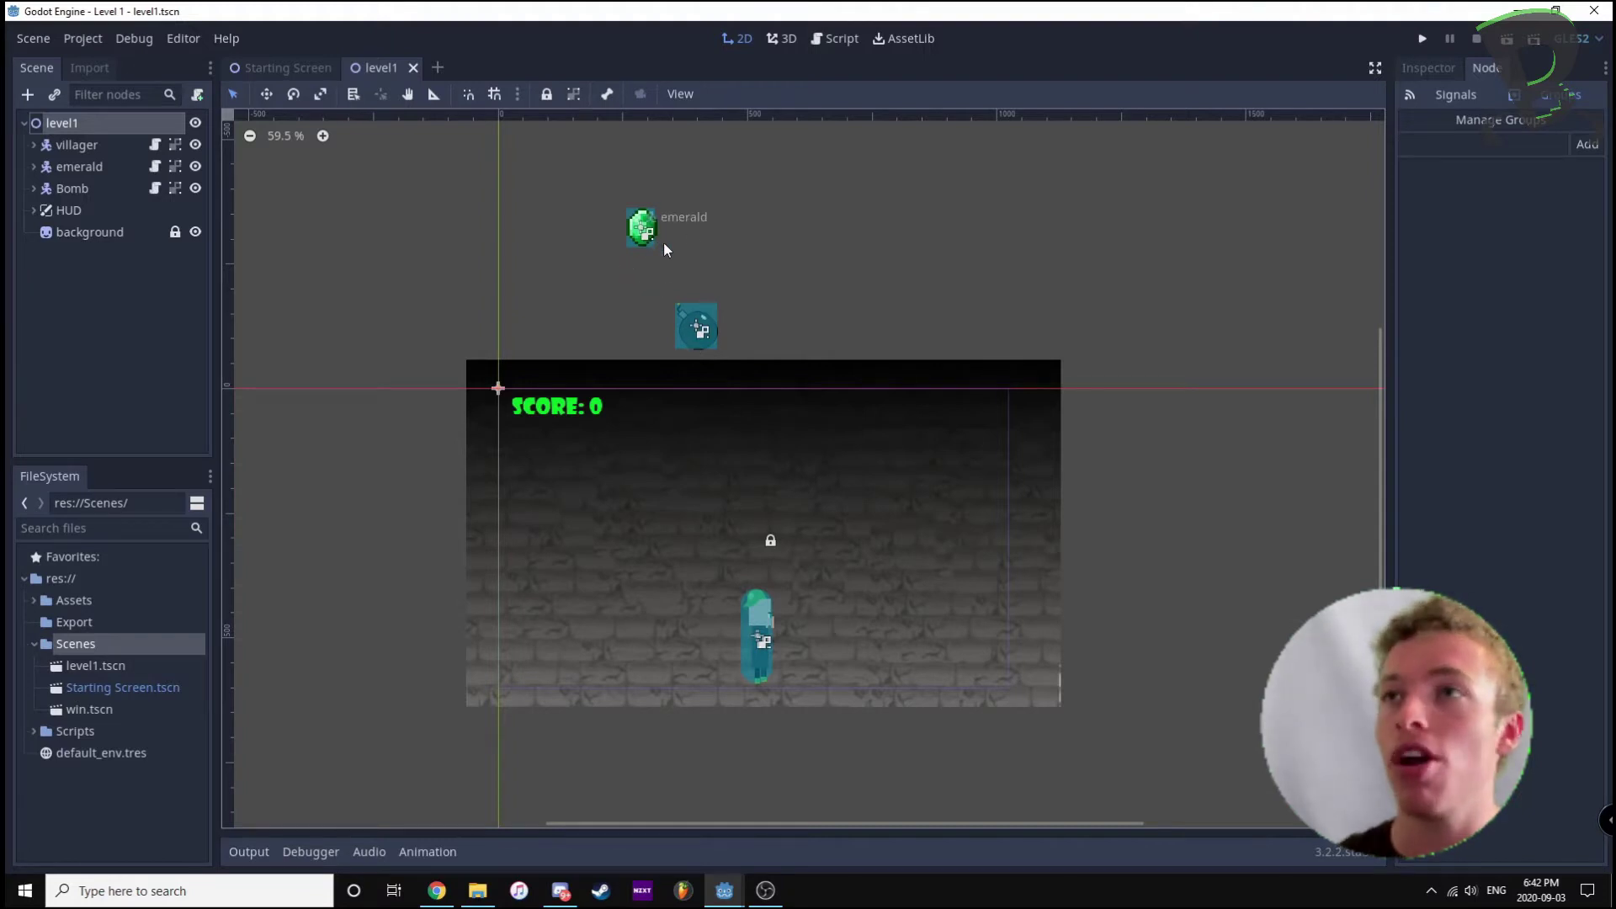
# Step: Inspect the Bomb's AnimatedSprite and CollisionShape2D, then bring up the villager and falling.gd scripts
pyautogui.click(33, 188)
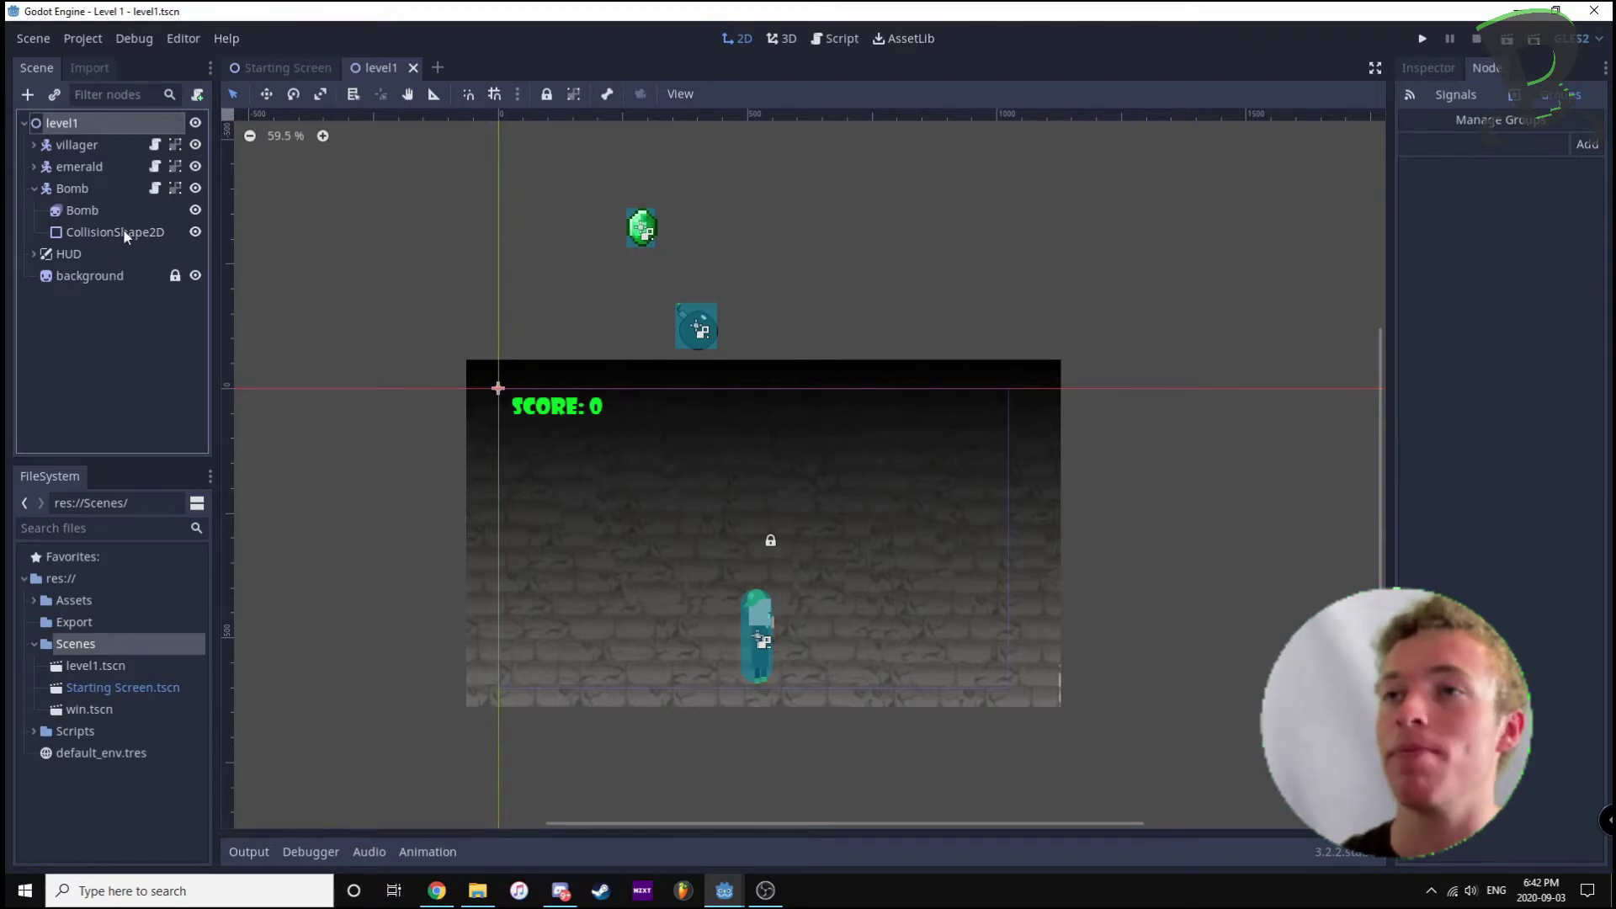
pyautogui.click(84, 210)
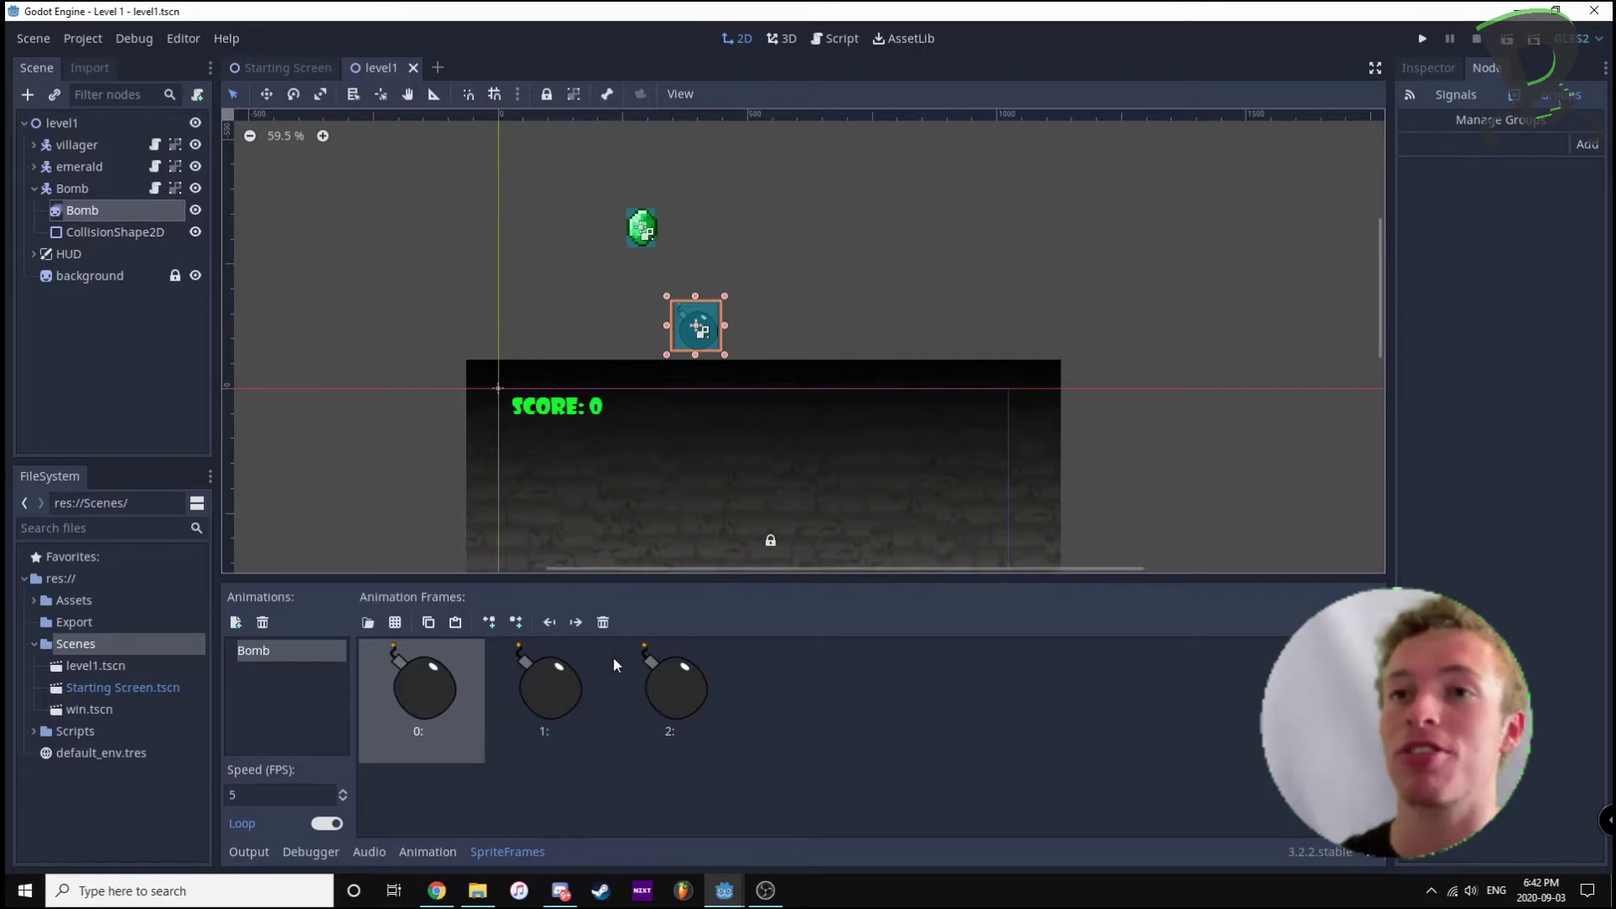
pyautogui.click(108, 187)
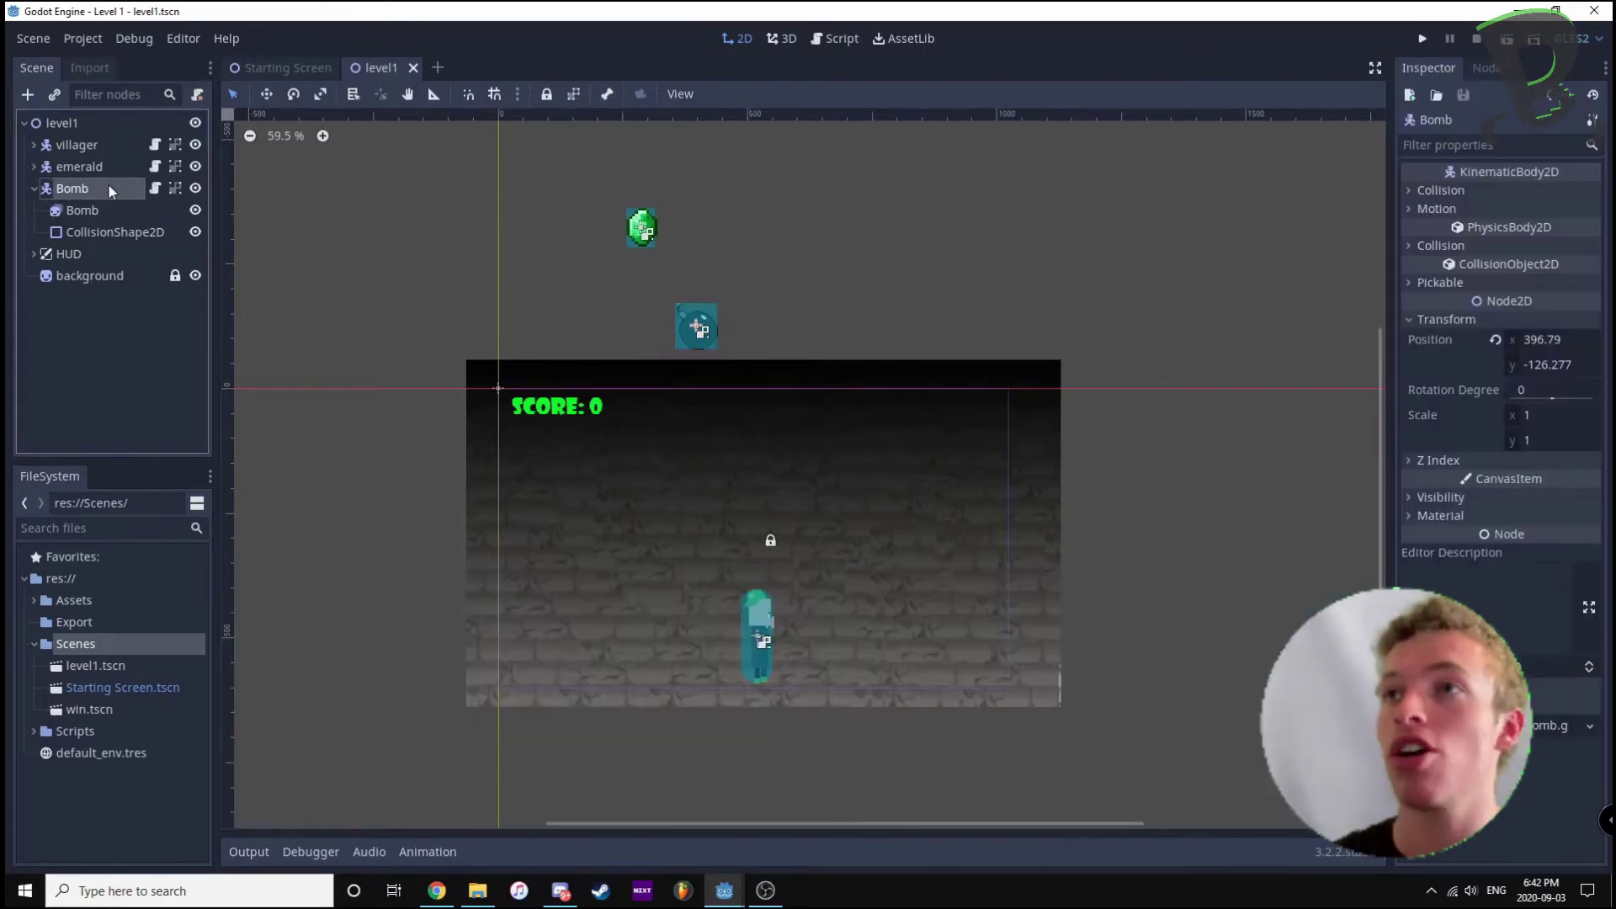
pyautogui.click(125, 232)
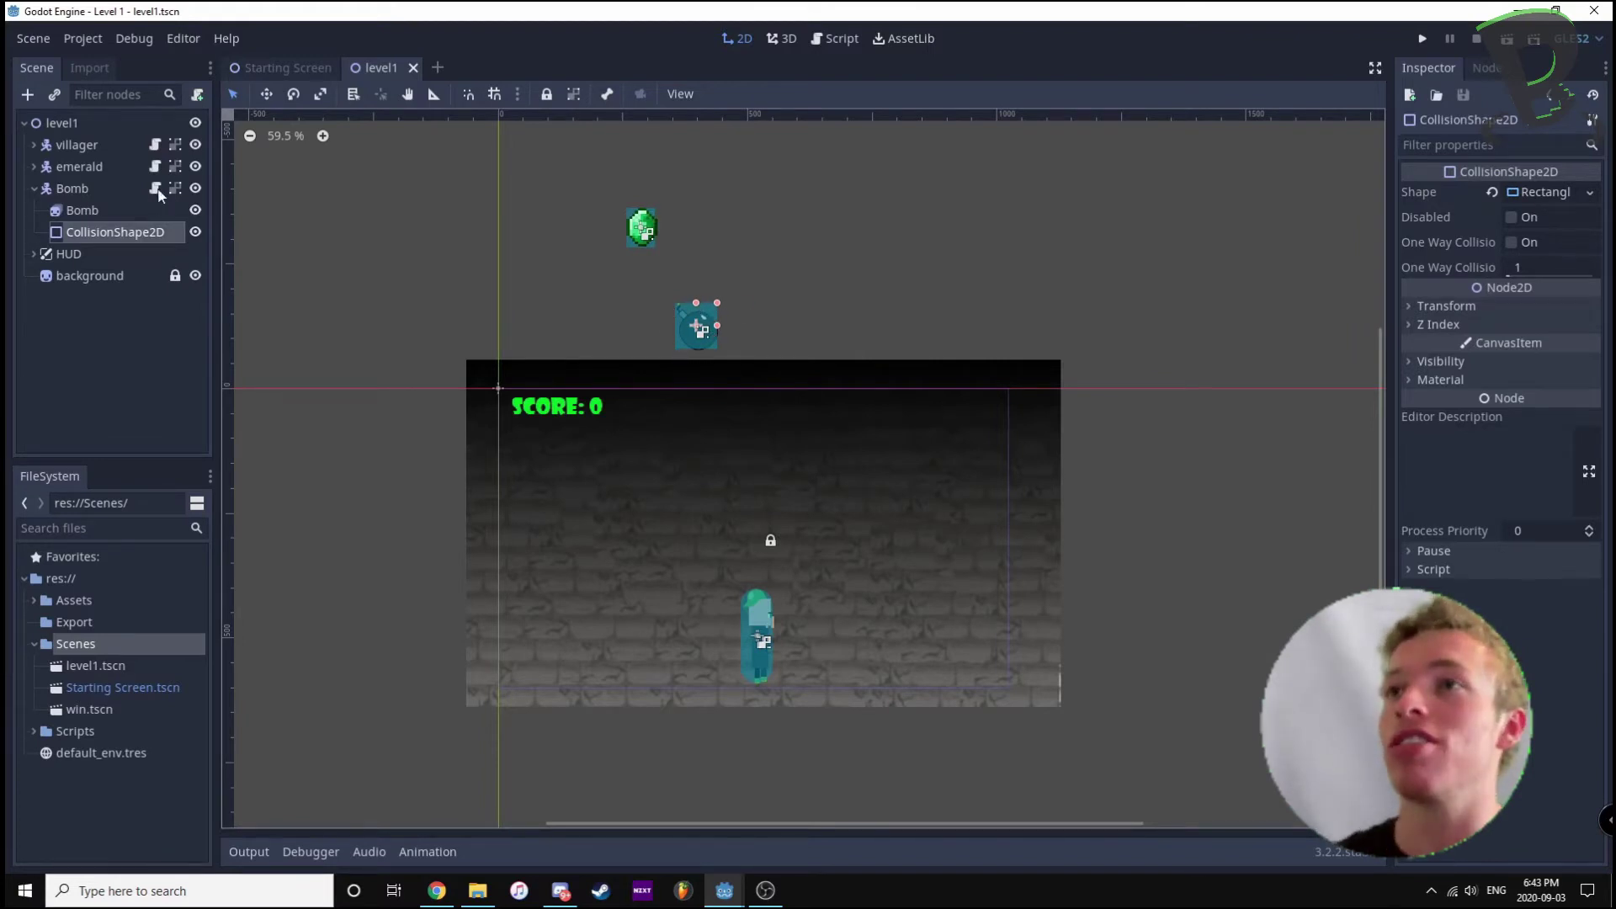
pyautogui.click(154, 147)
pyautogui.click(155, 166)
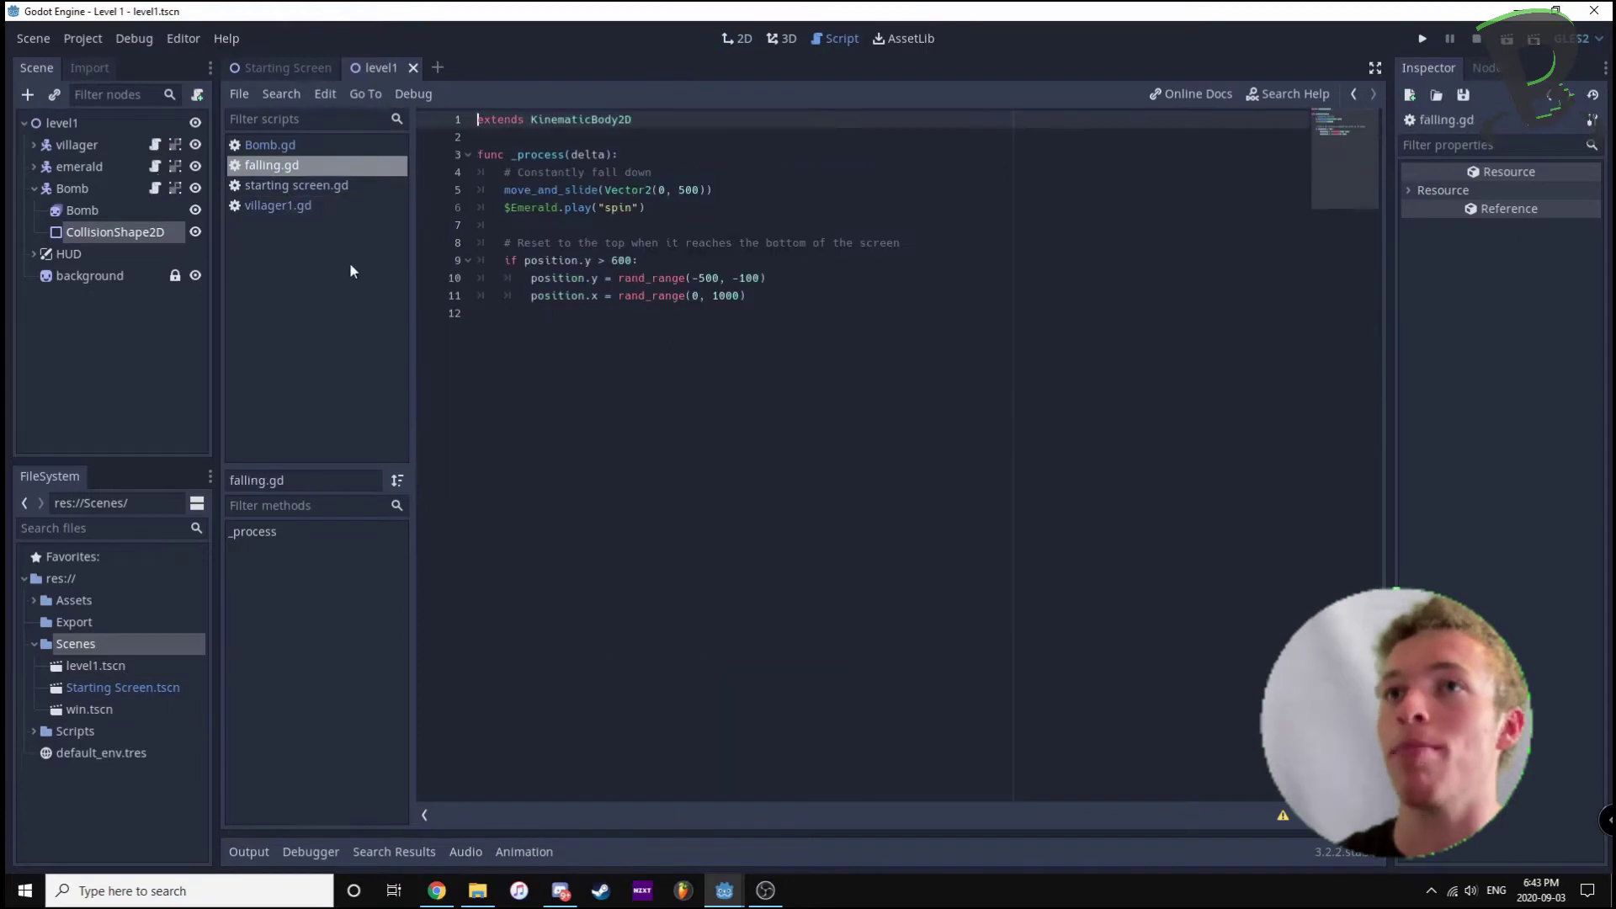
# Step: Review falling.gd, then open Bomb.gd and select the "Bomb" animation name on line 6
pyautogui.moveTo(480, 314); pyautogui.dragTo(443, 128)
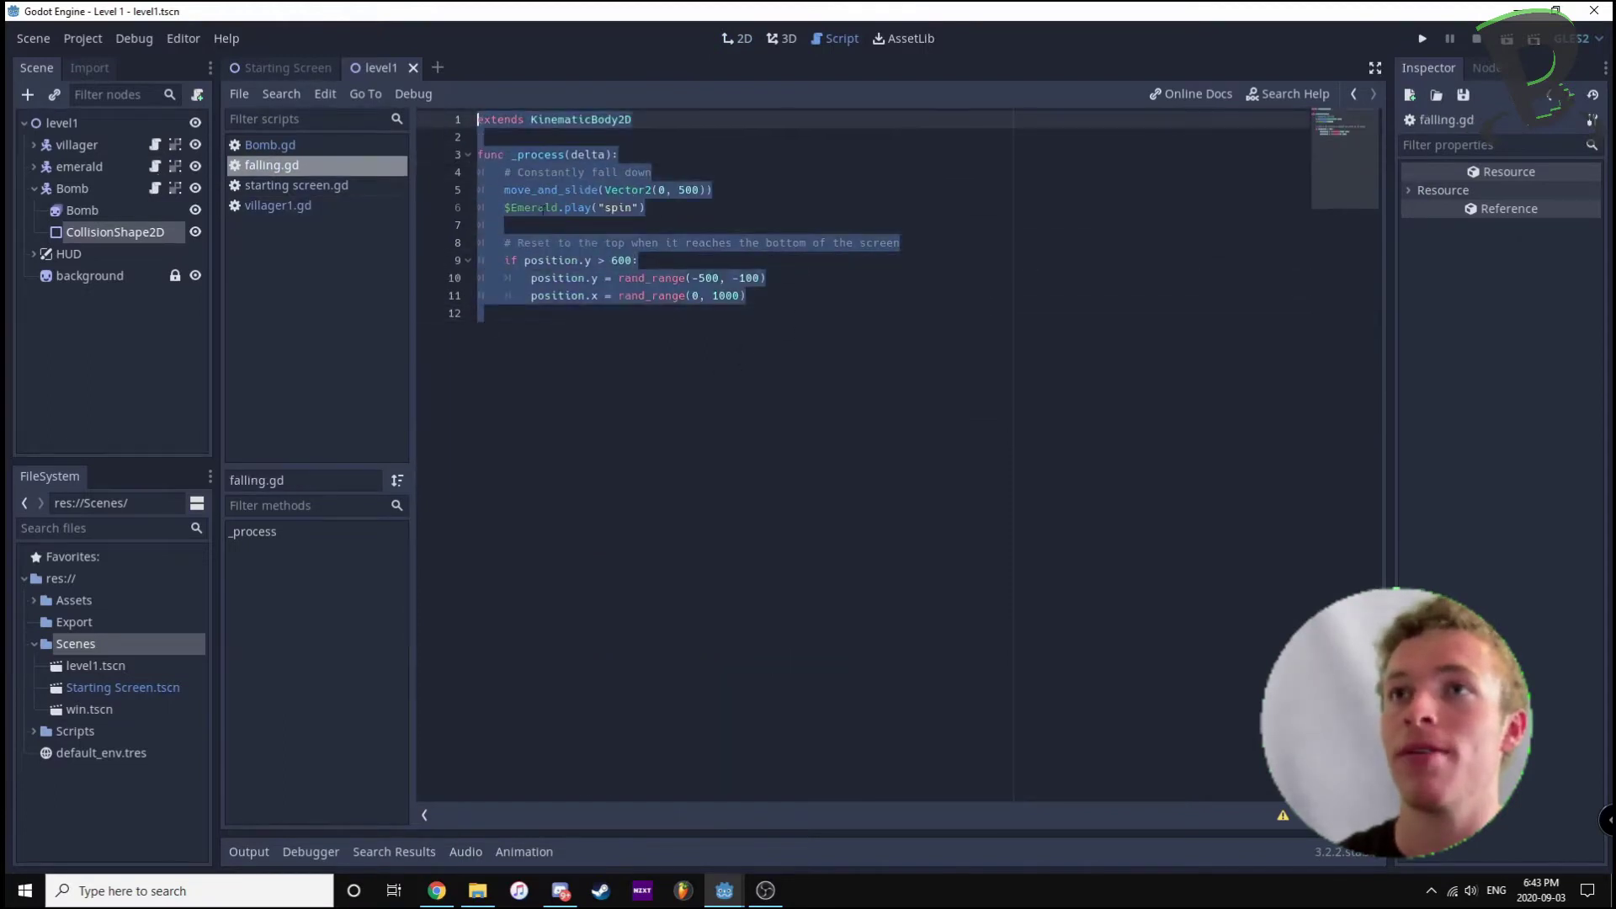
pyautogui.click(155, 188)
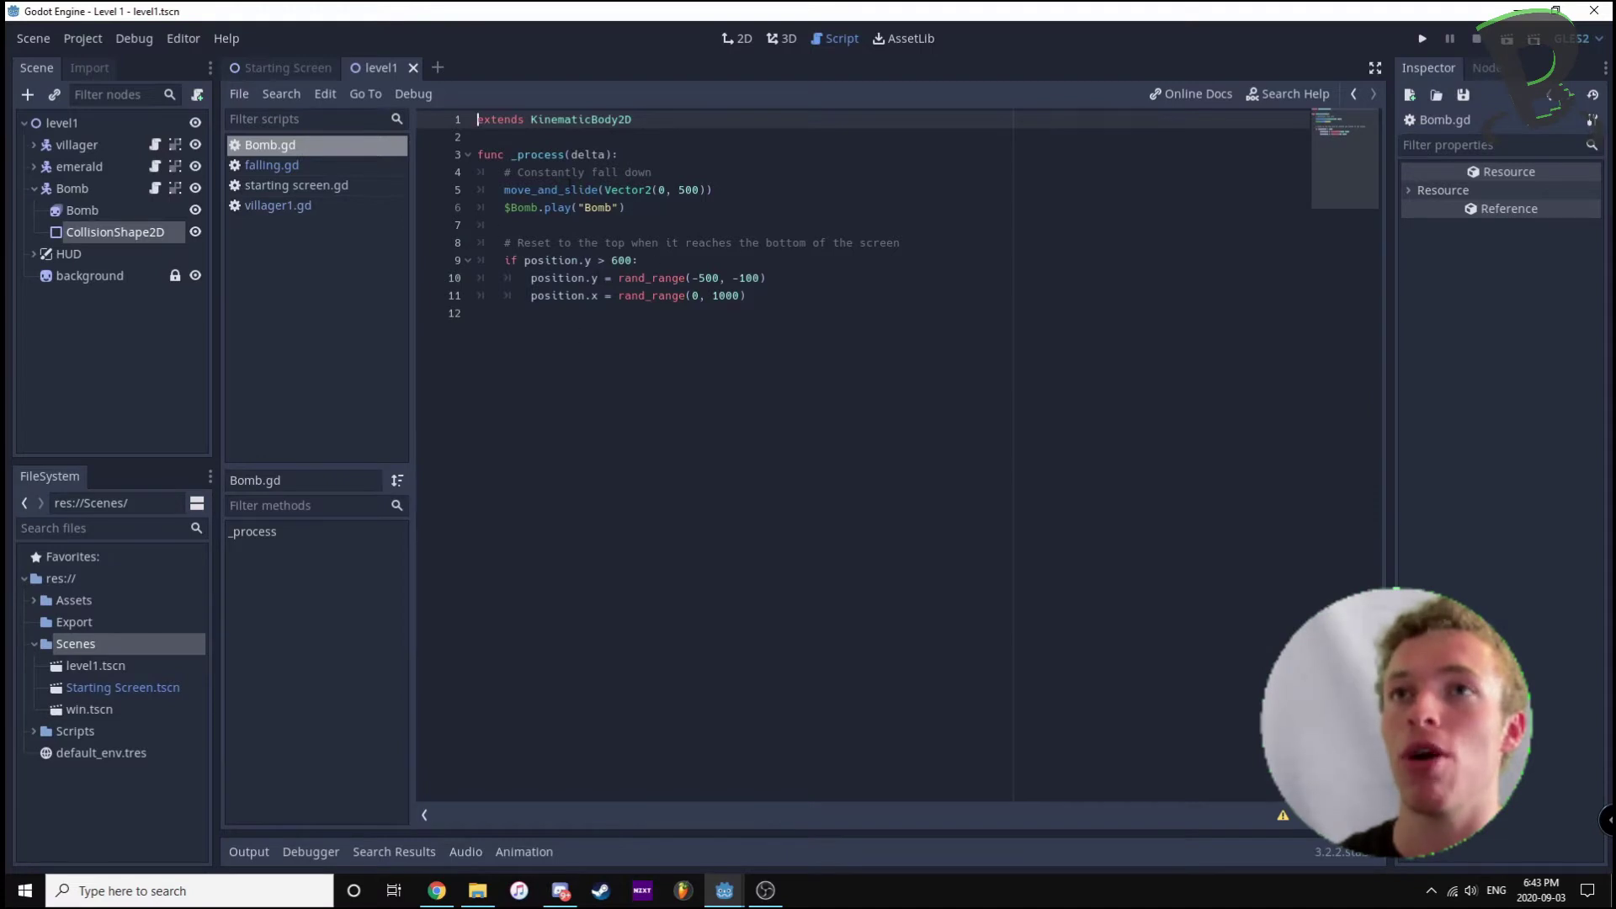
pyautogui.click(747, 295)
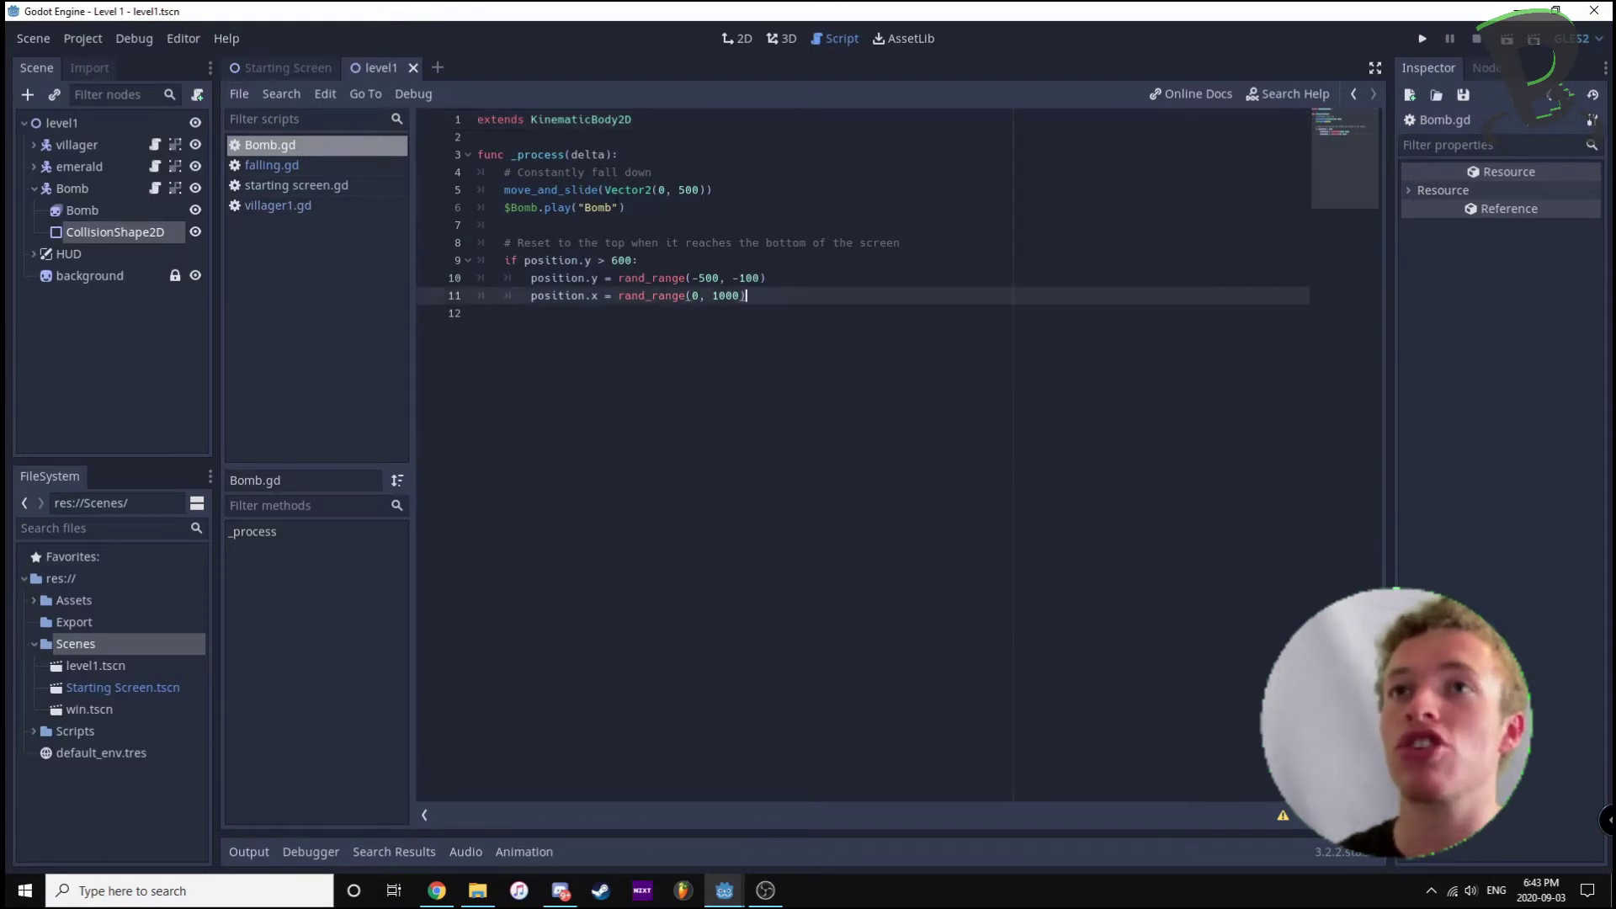
pyautogui.doubleClick(588, 207)
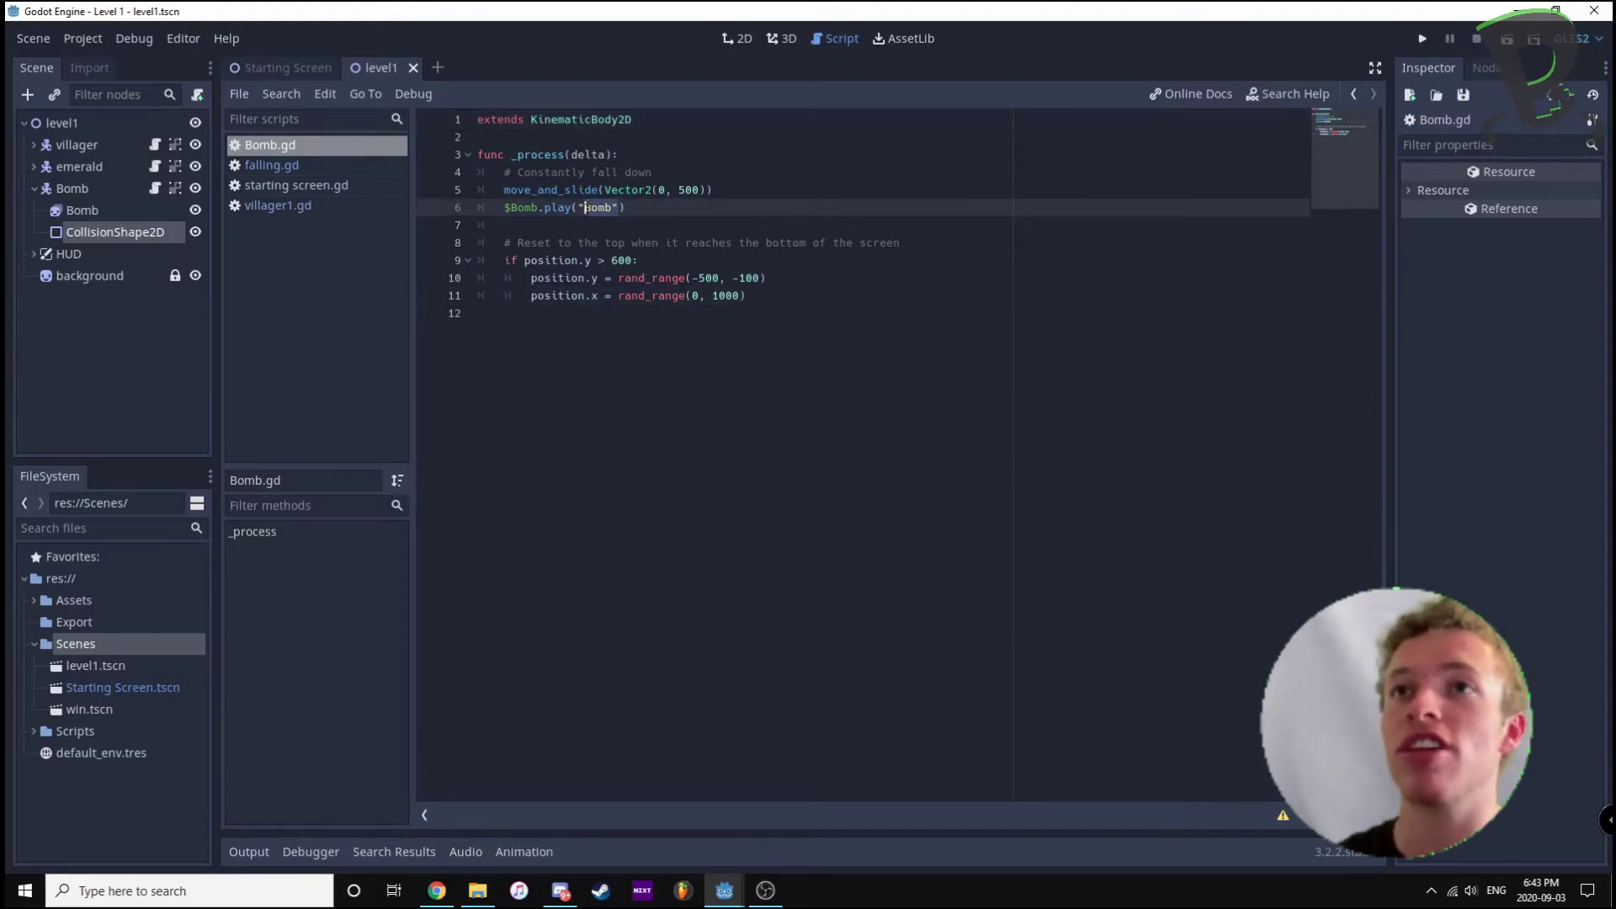
# Step: Check the Bomb sprite's animation name against Bomb.gd's $Bomb reference, then return to the 2D view
pyautogui.click(83, 189)
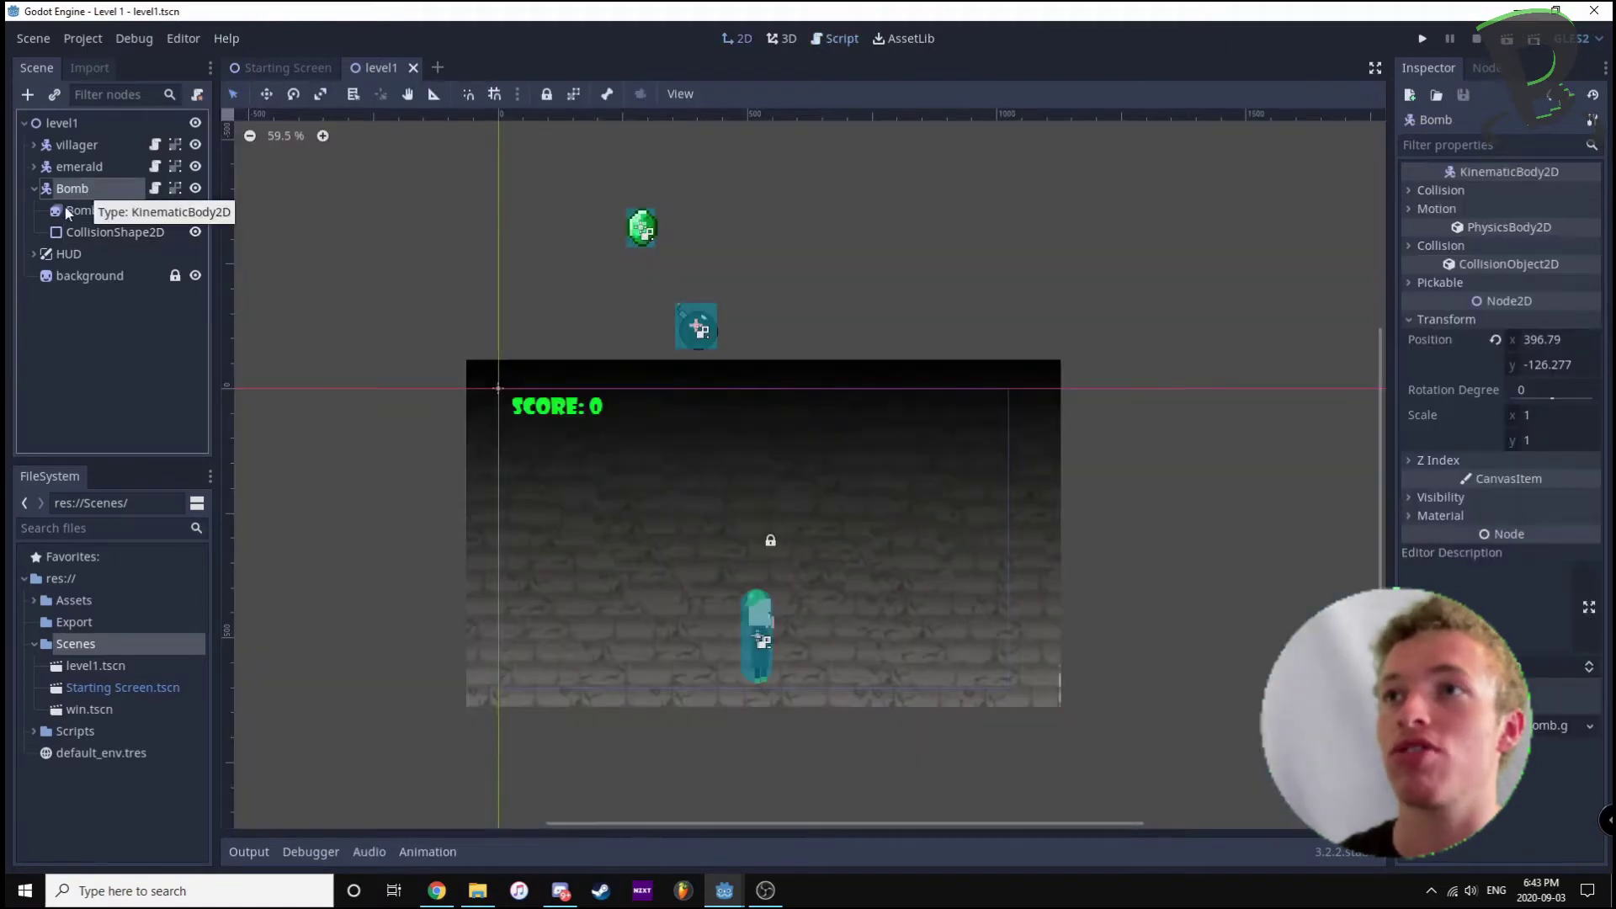
pyautogui.click(81, 210)
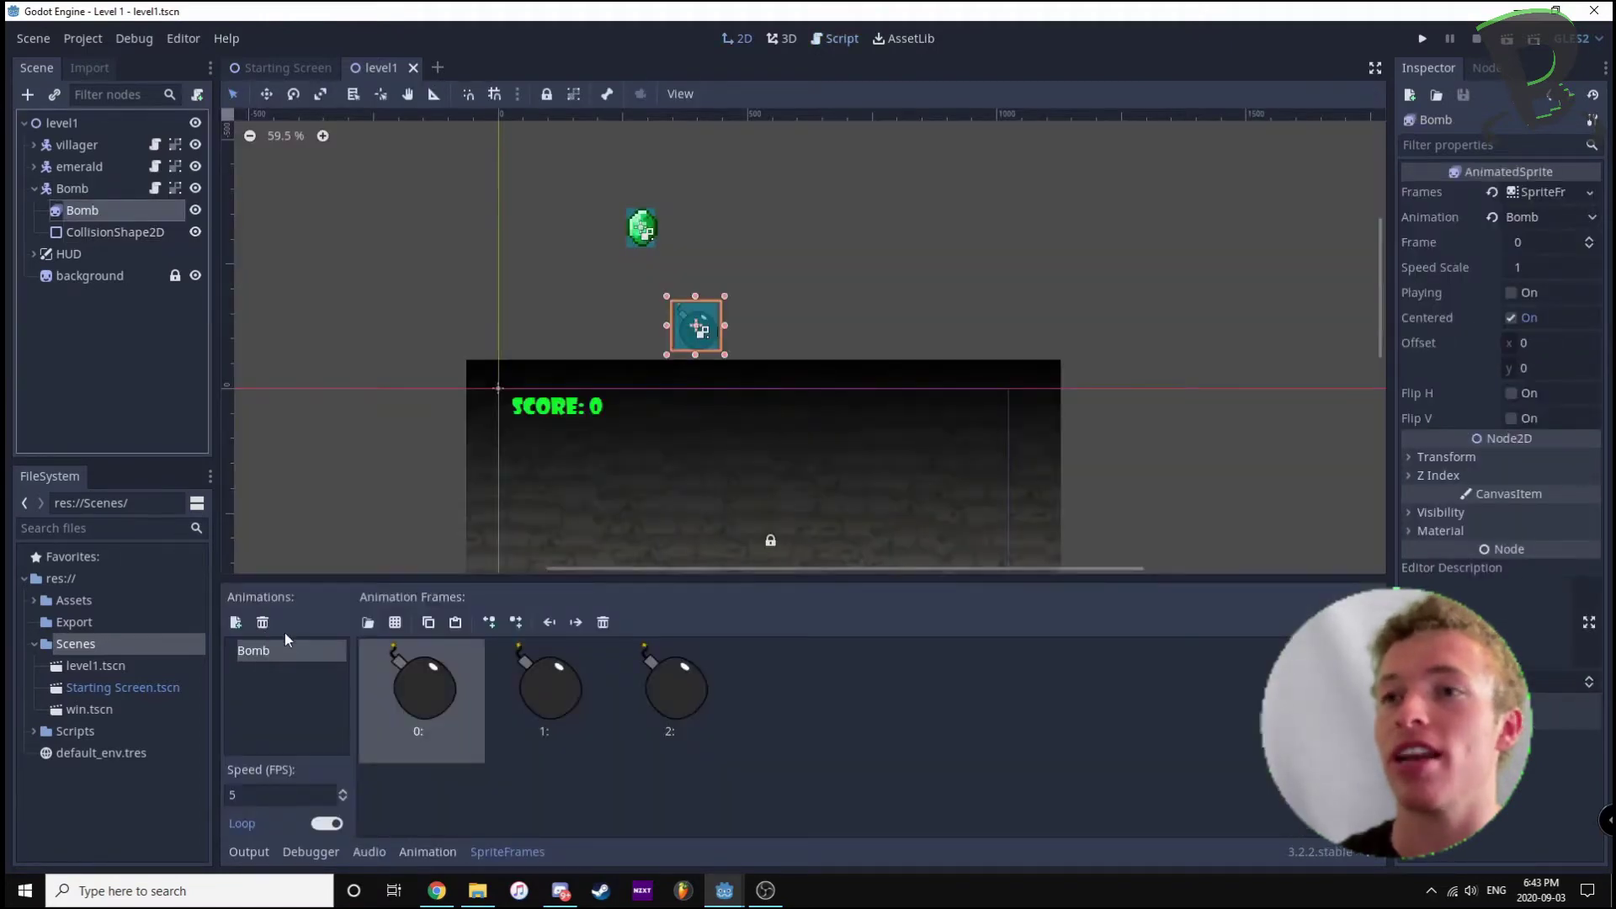
pyautogui.click(155, 188)
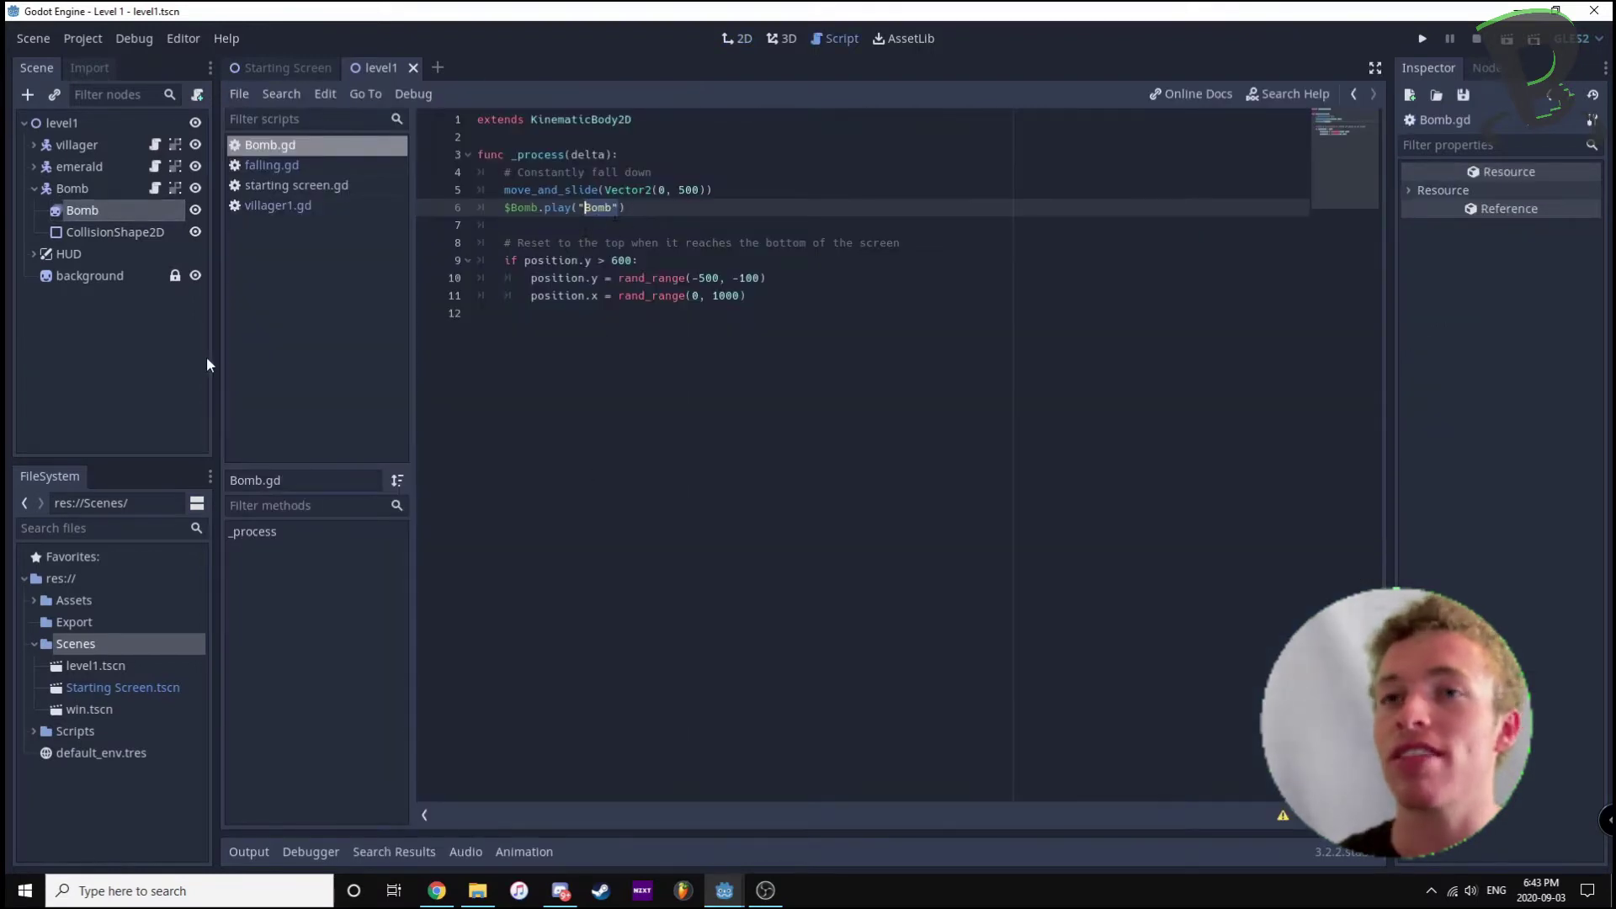
pyautogui.click(535, 222)
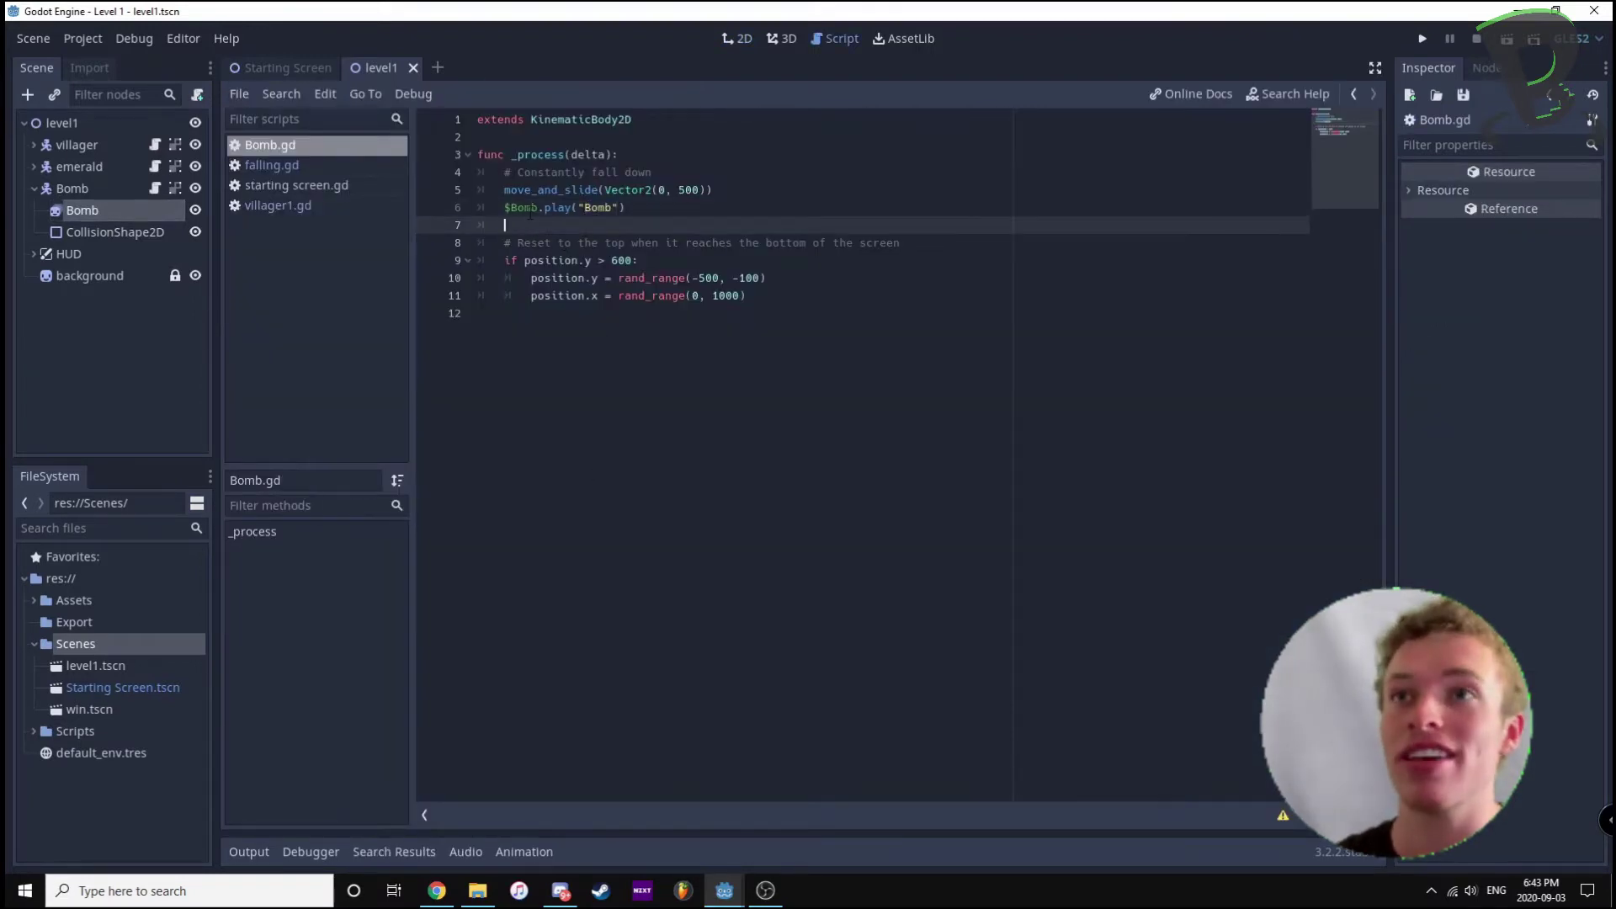
pyautogui.moveTo(538, 207); pyautogui.dragTo(511, 207)
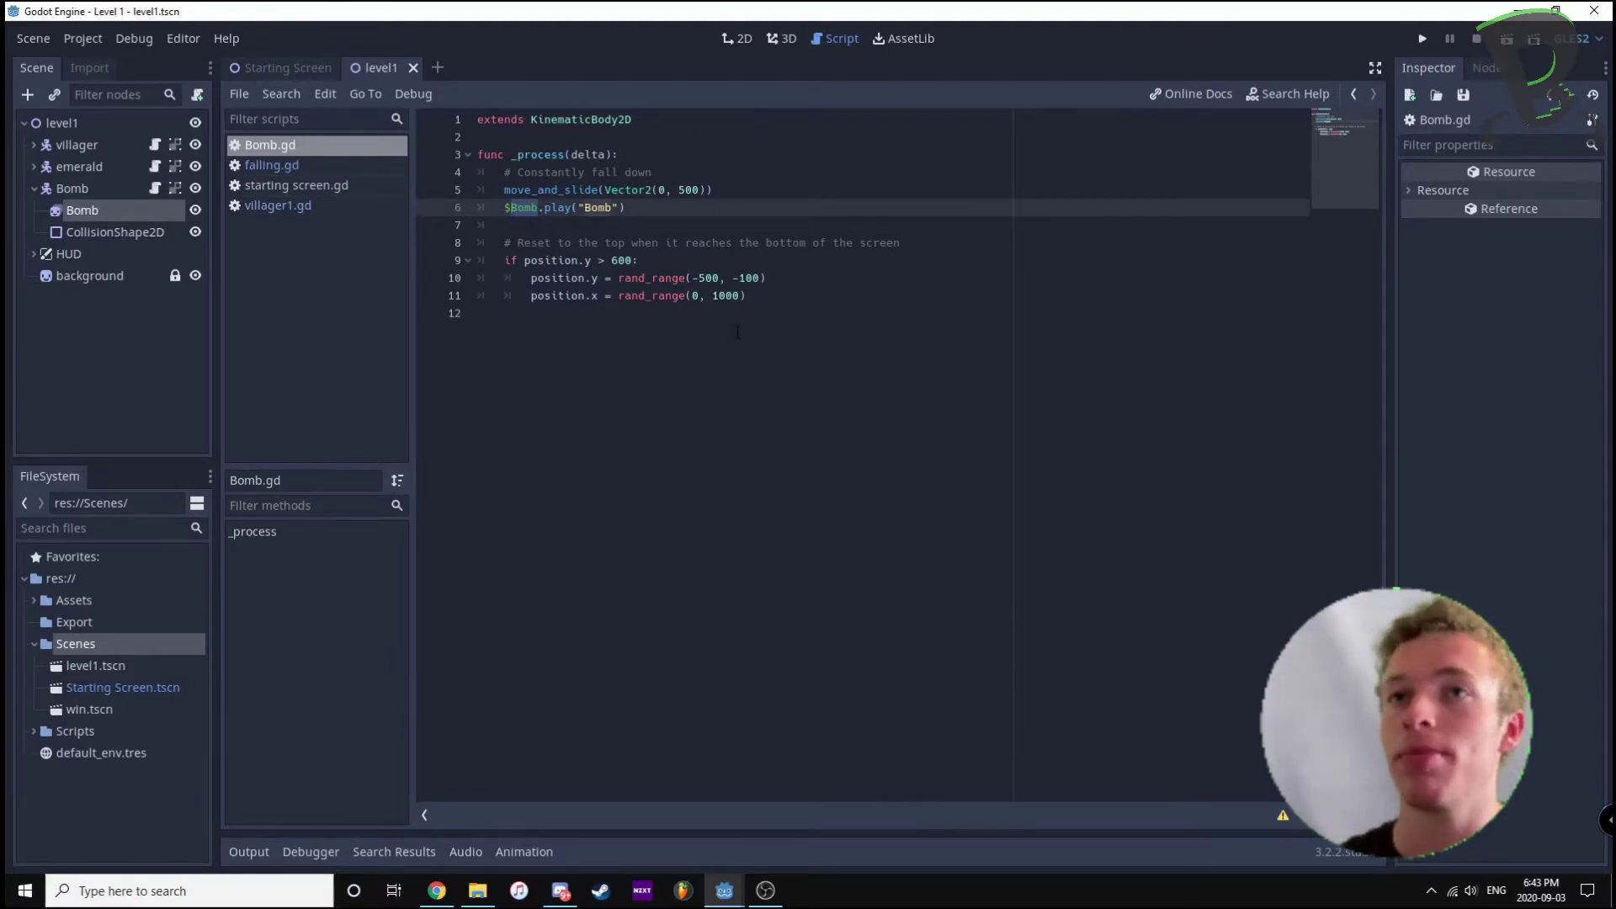
pyautogui.click(736, 42)
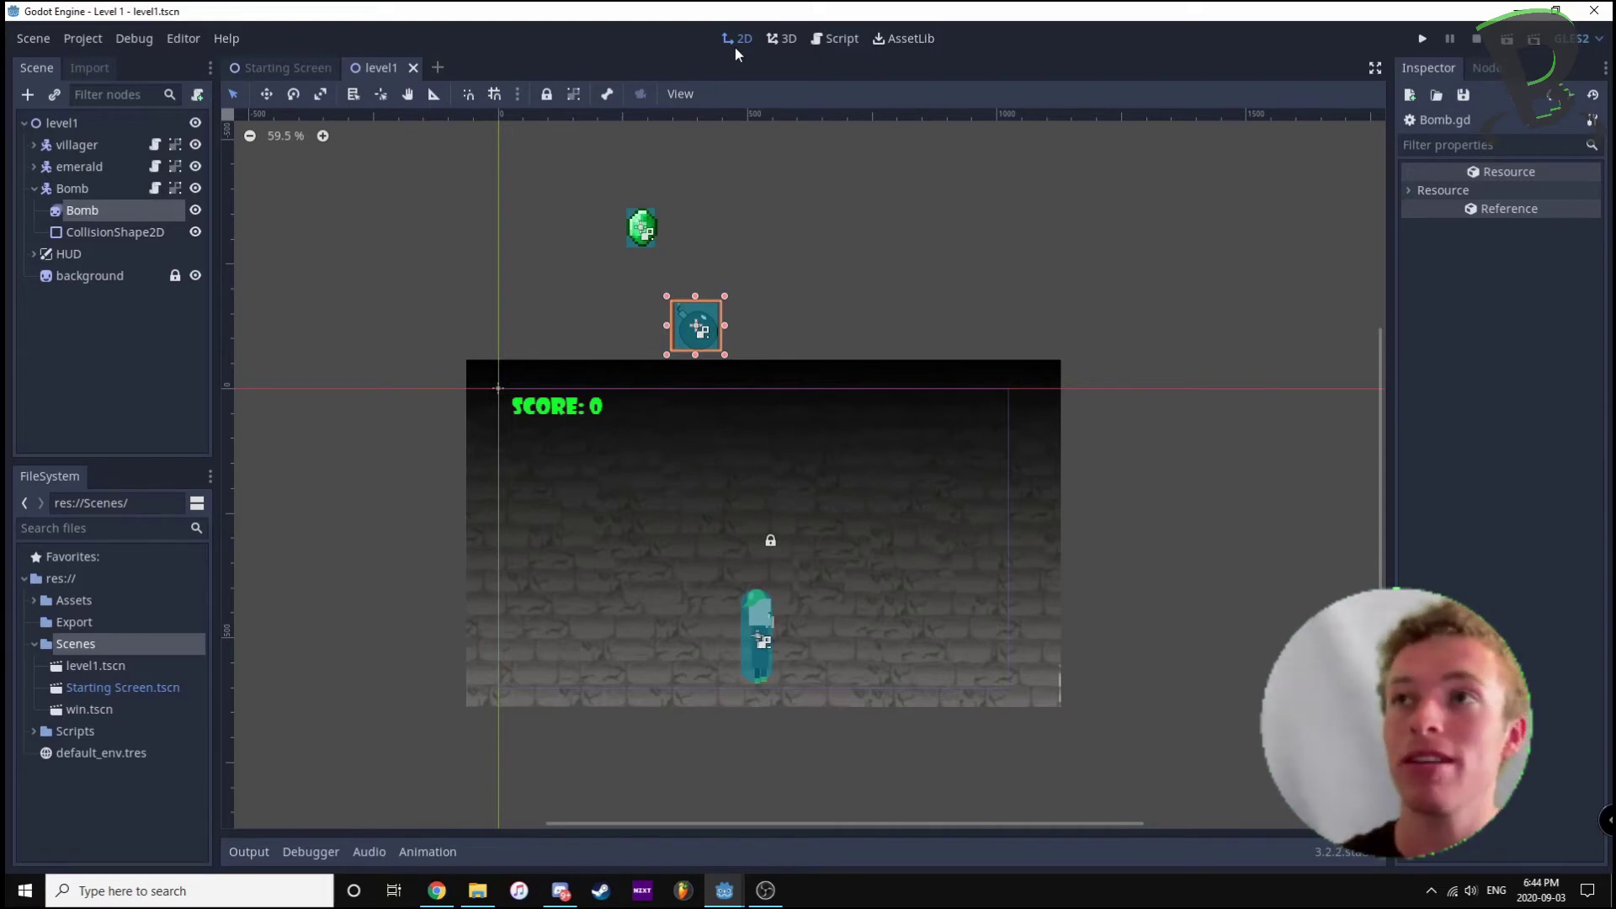
# Step: Add the Bomb node to a new group named "Bomb"
pyautogui.click(34, 187)
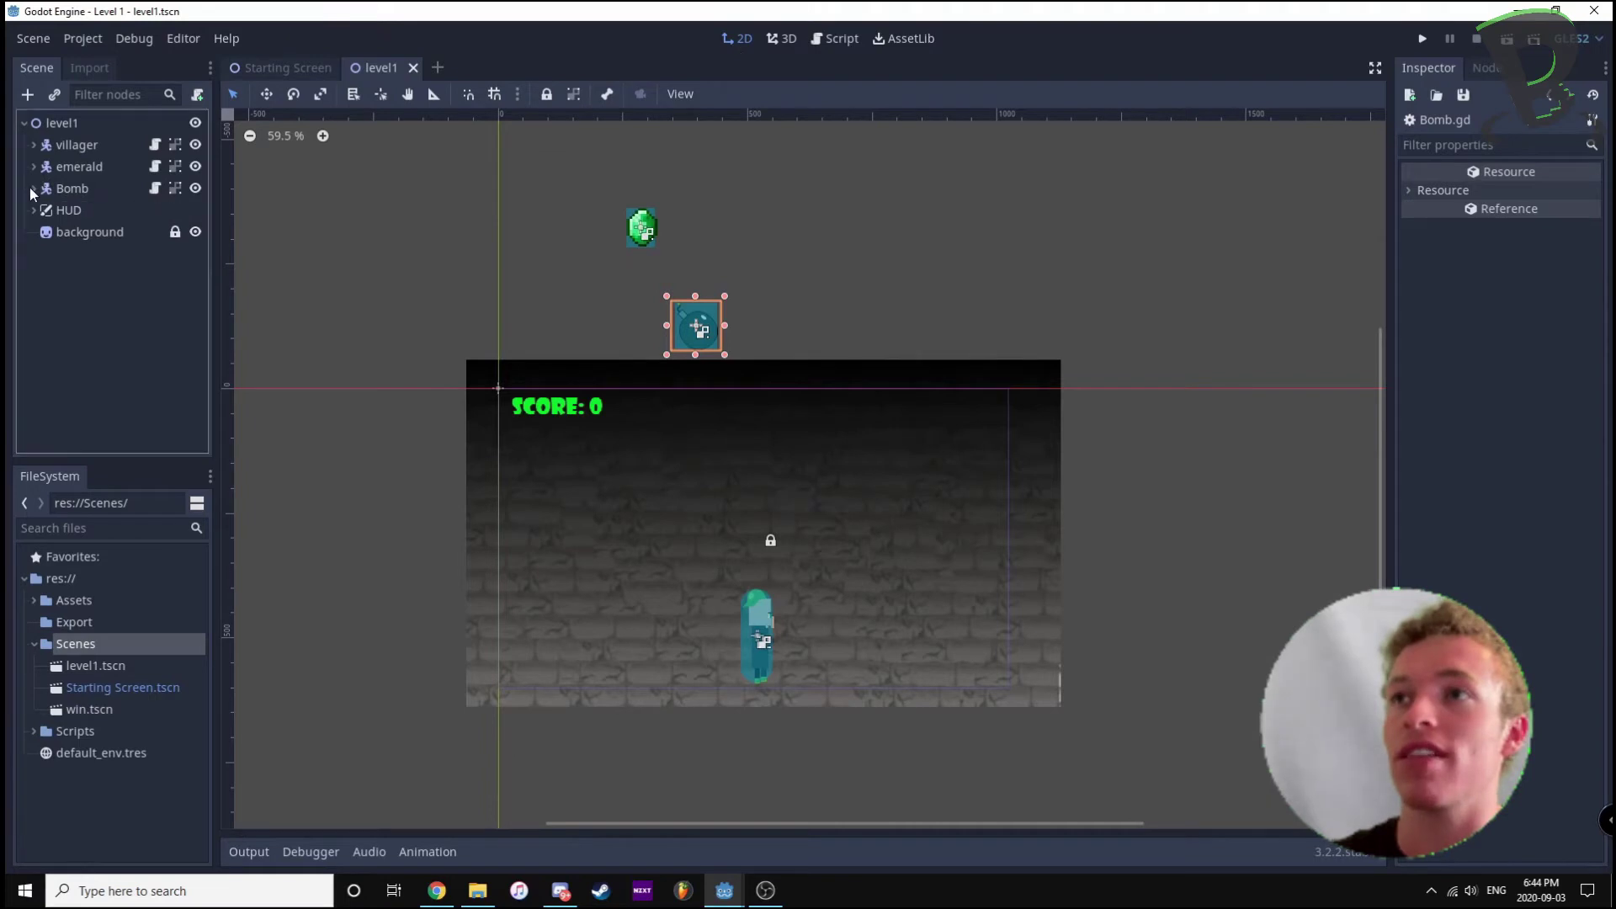
pyautogui.click(74, 187)
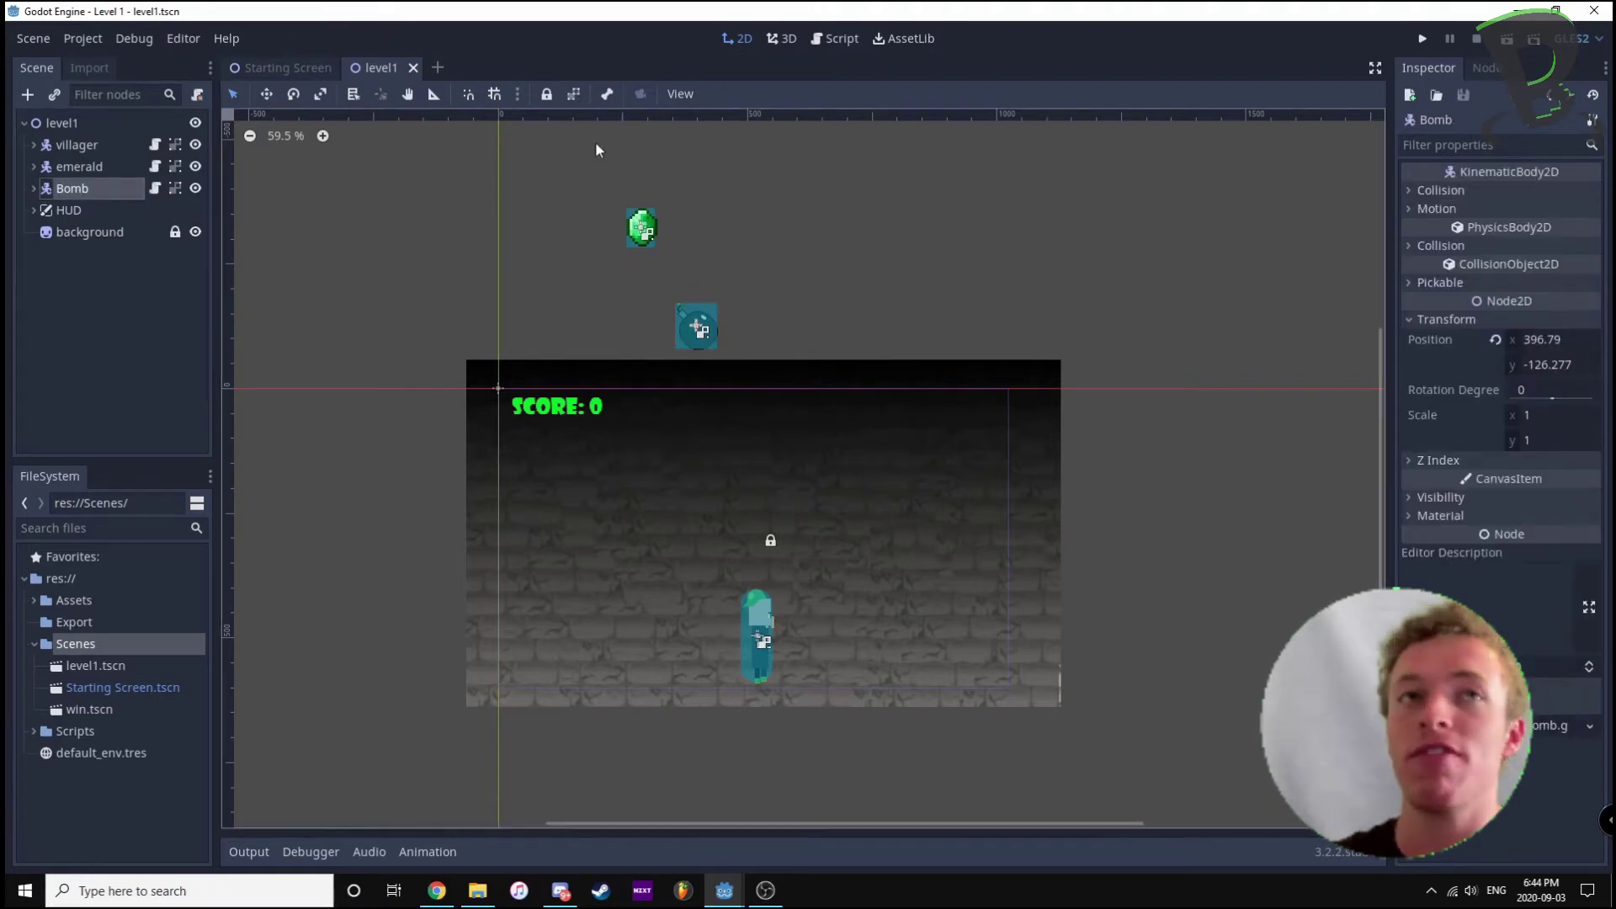
pyautogui.click(1491, 69)
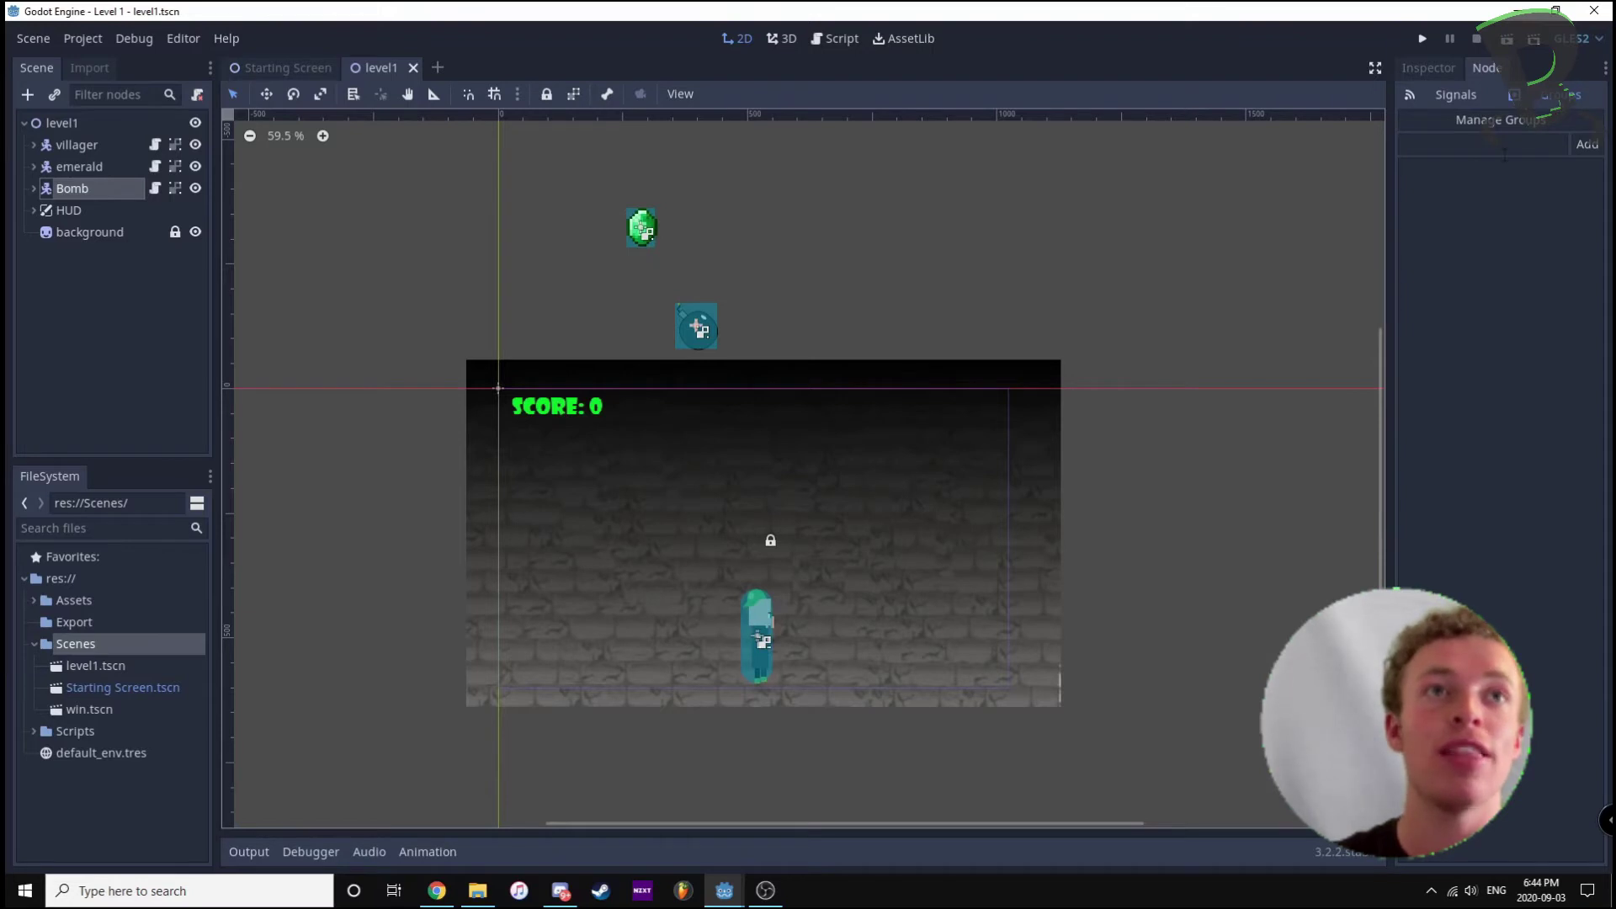
pyautogui.click(1502, 153)
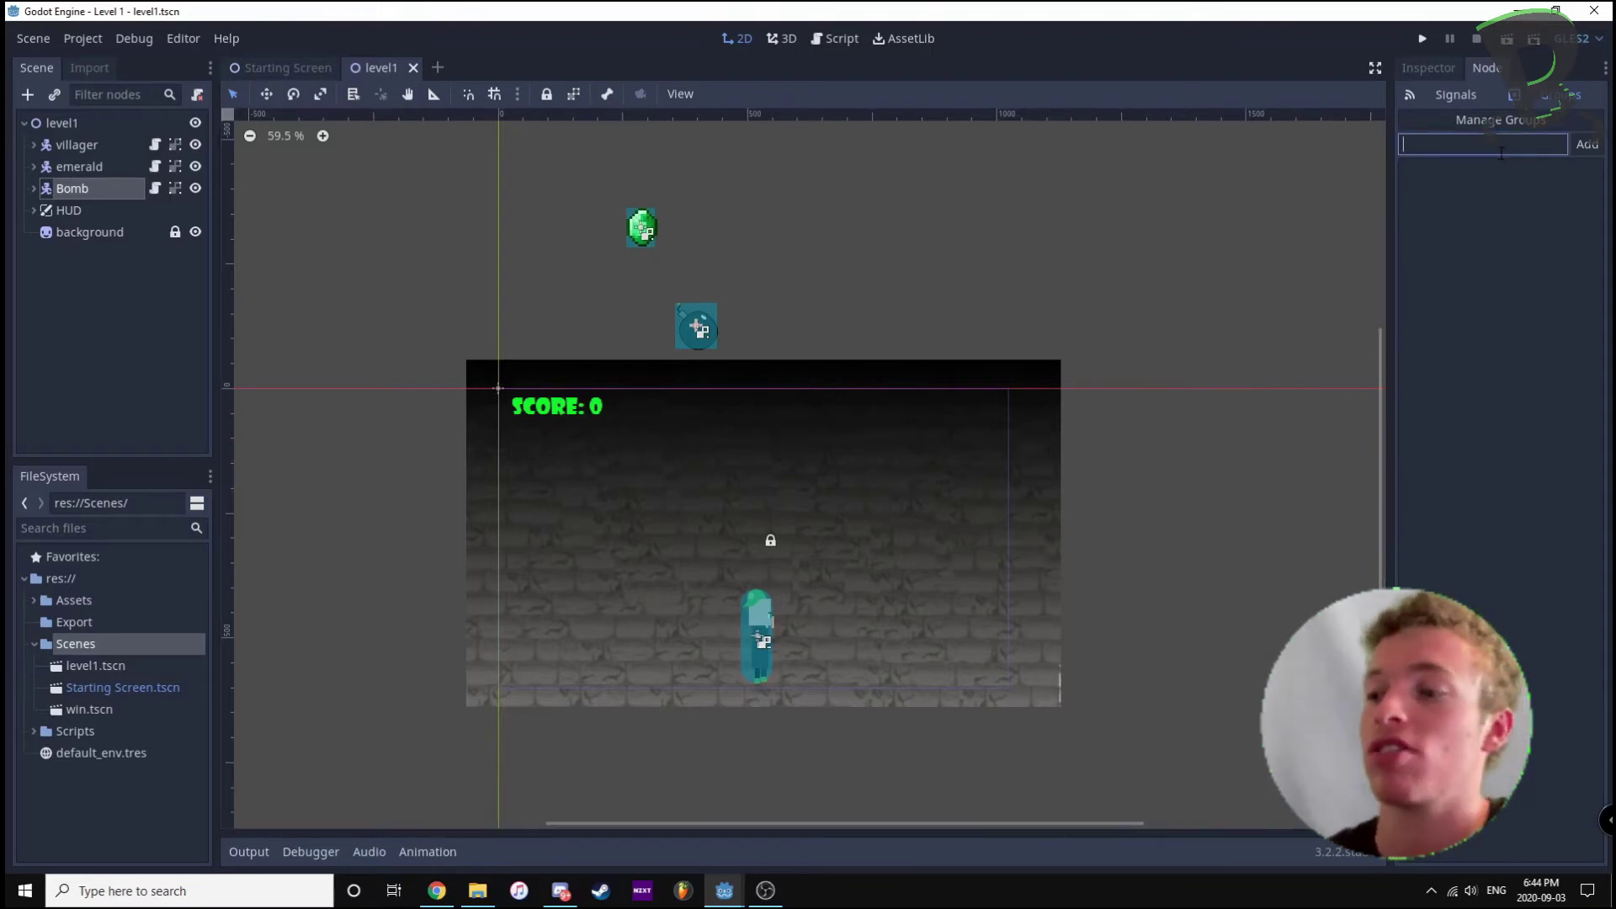
pyautogui.write('Bomb')
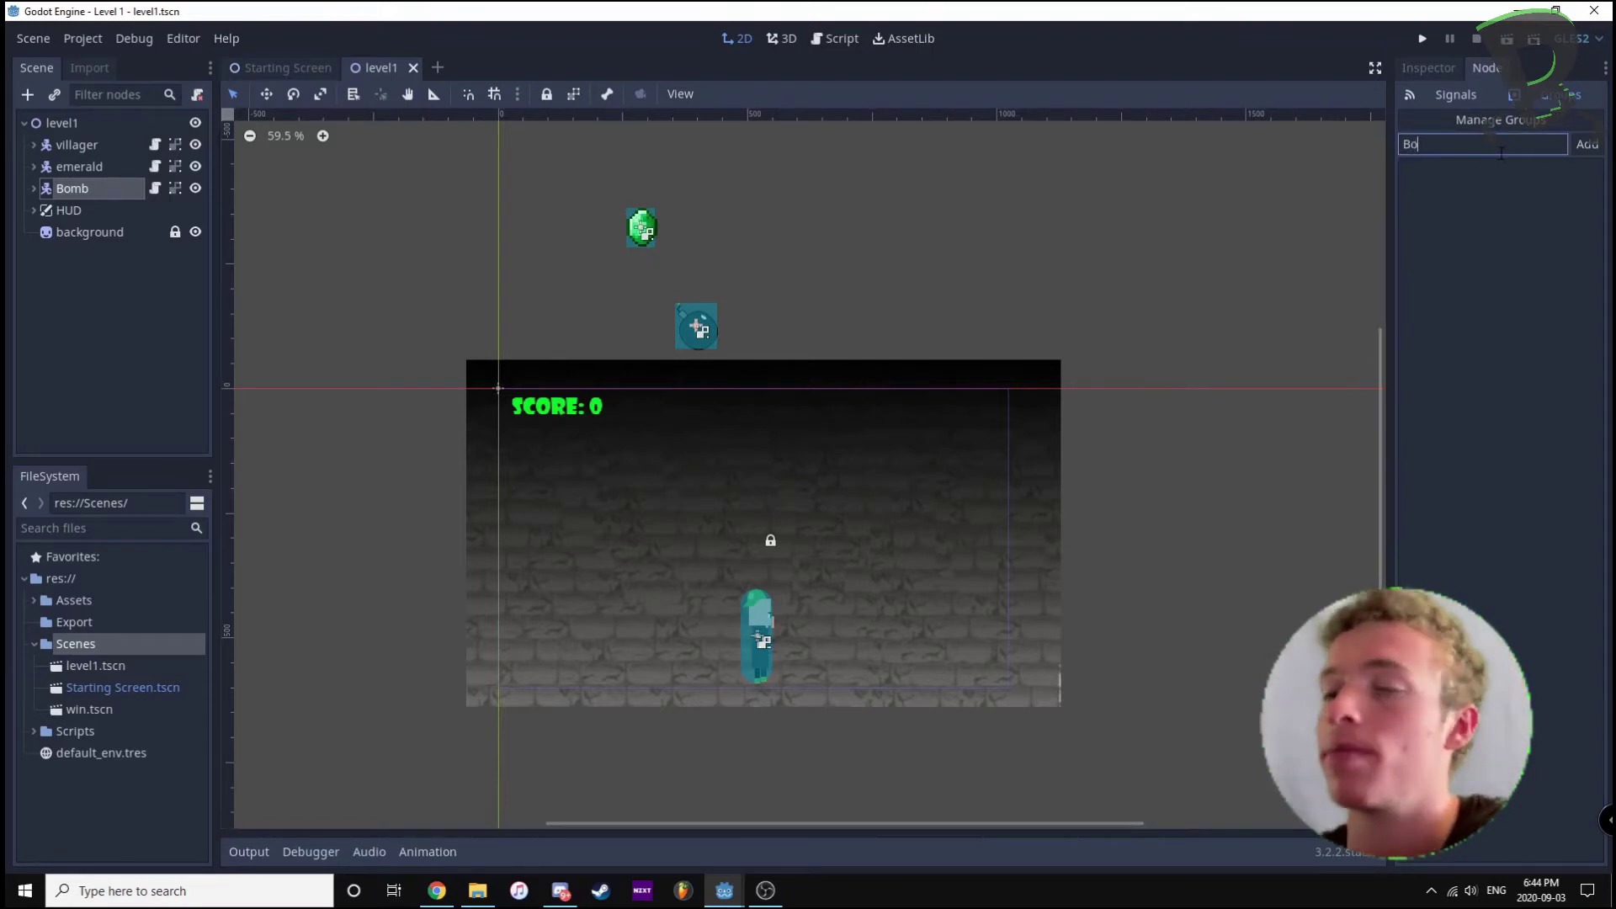
pyautogui.press('Return')
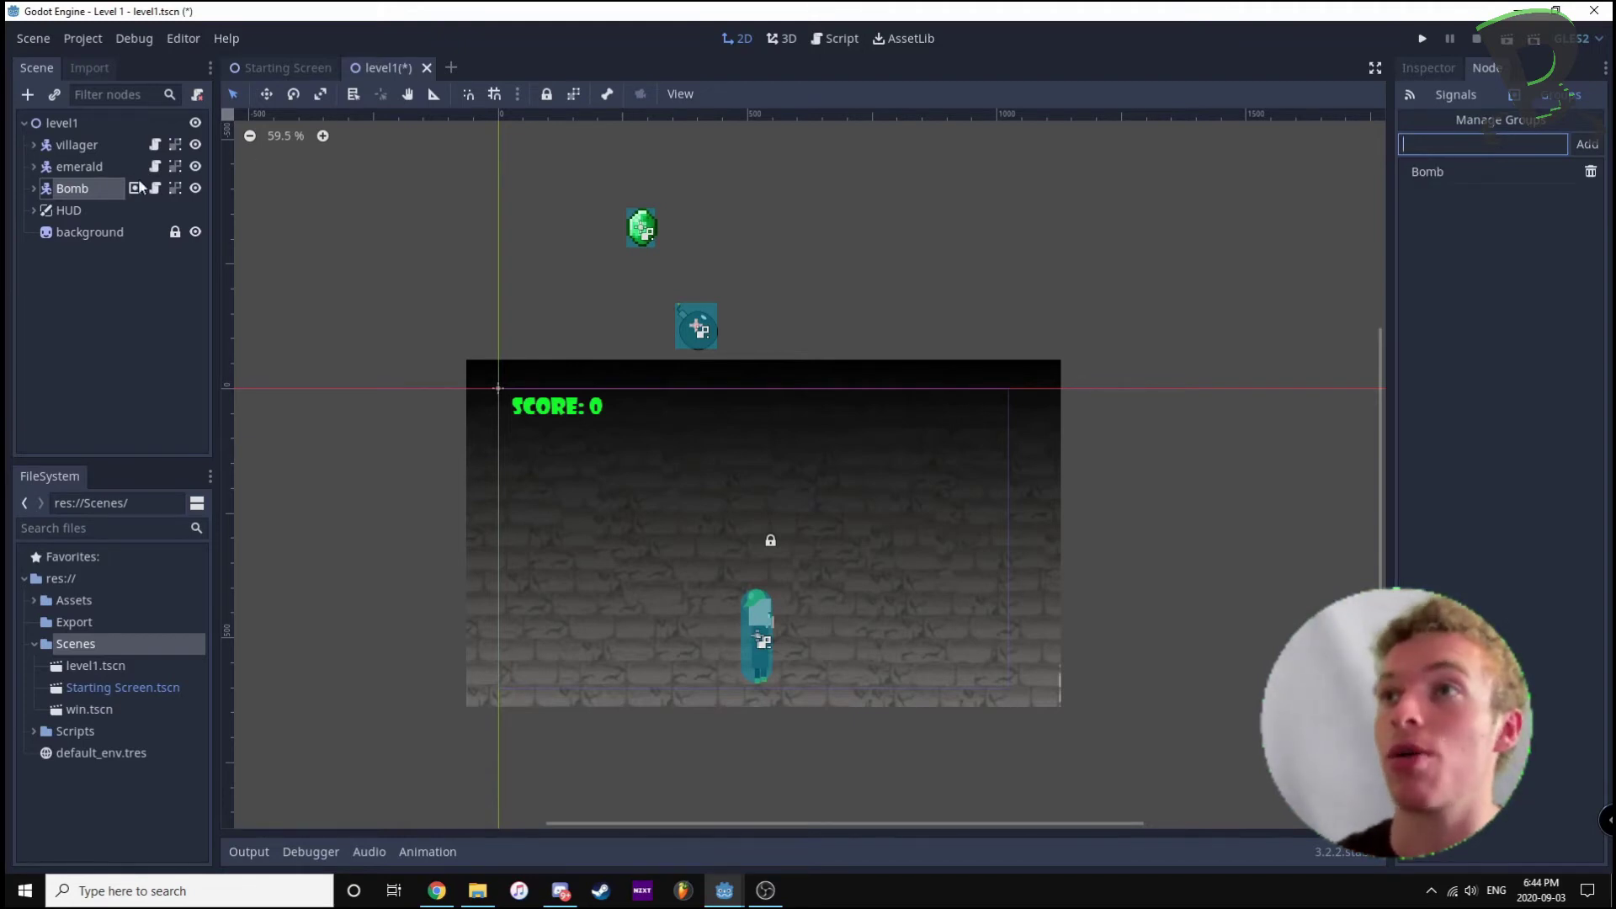
# Step: Add the emerald node to a new group named "Emerald"
pyautogui.click(75, 170)
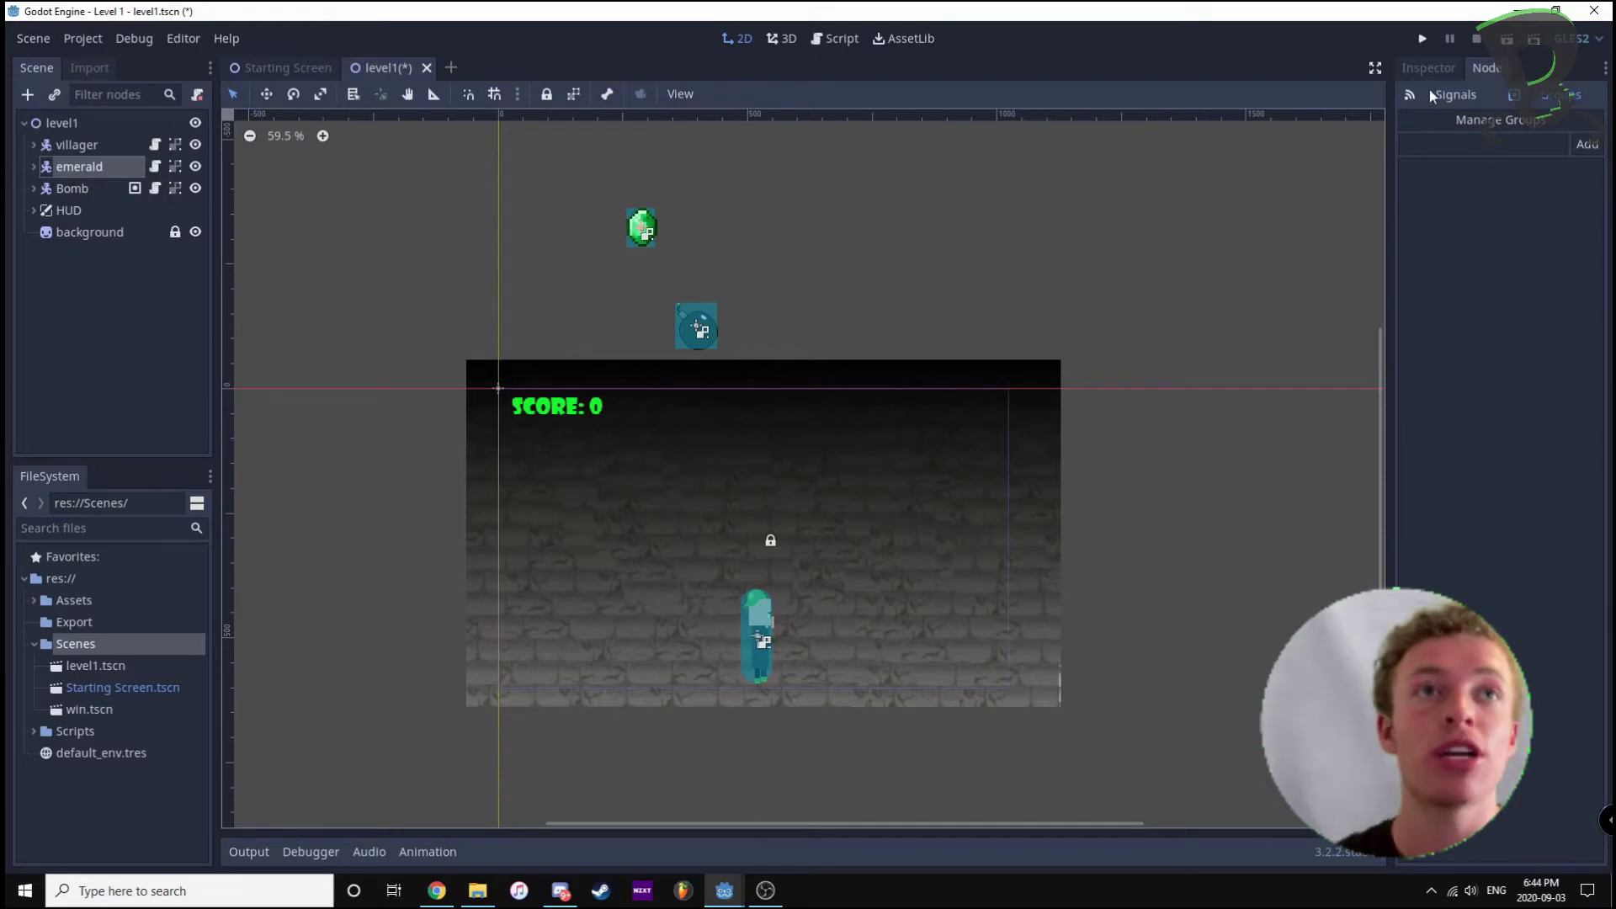
pyautogui.click(1511, 146)
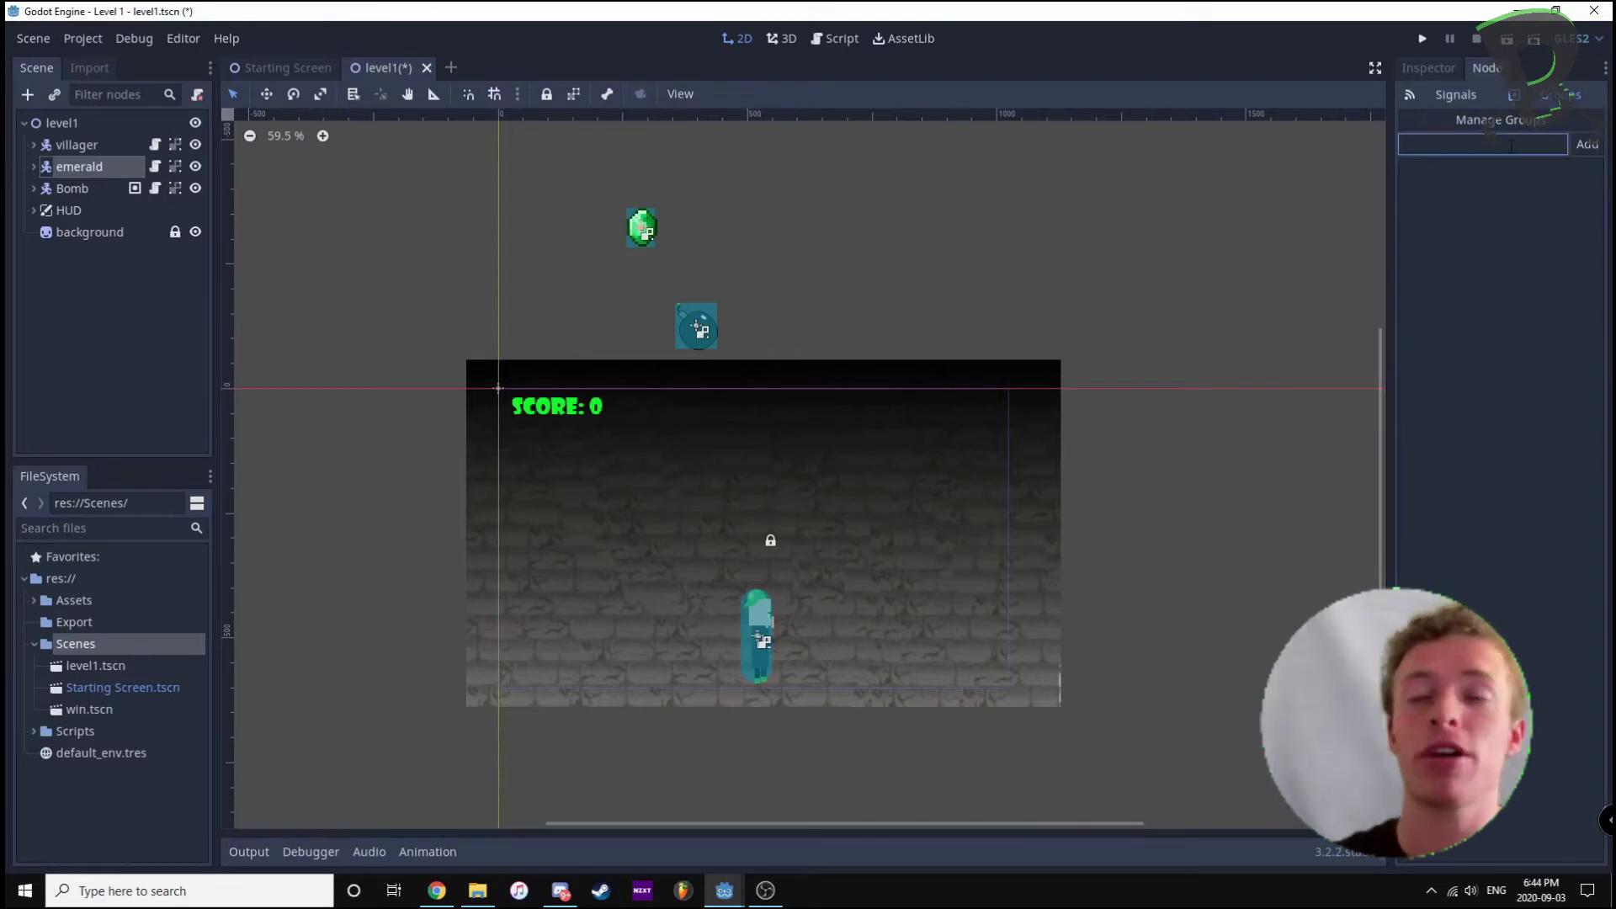
pyautogui.write('Emer')
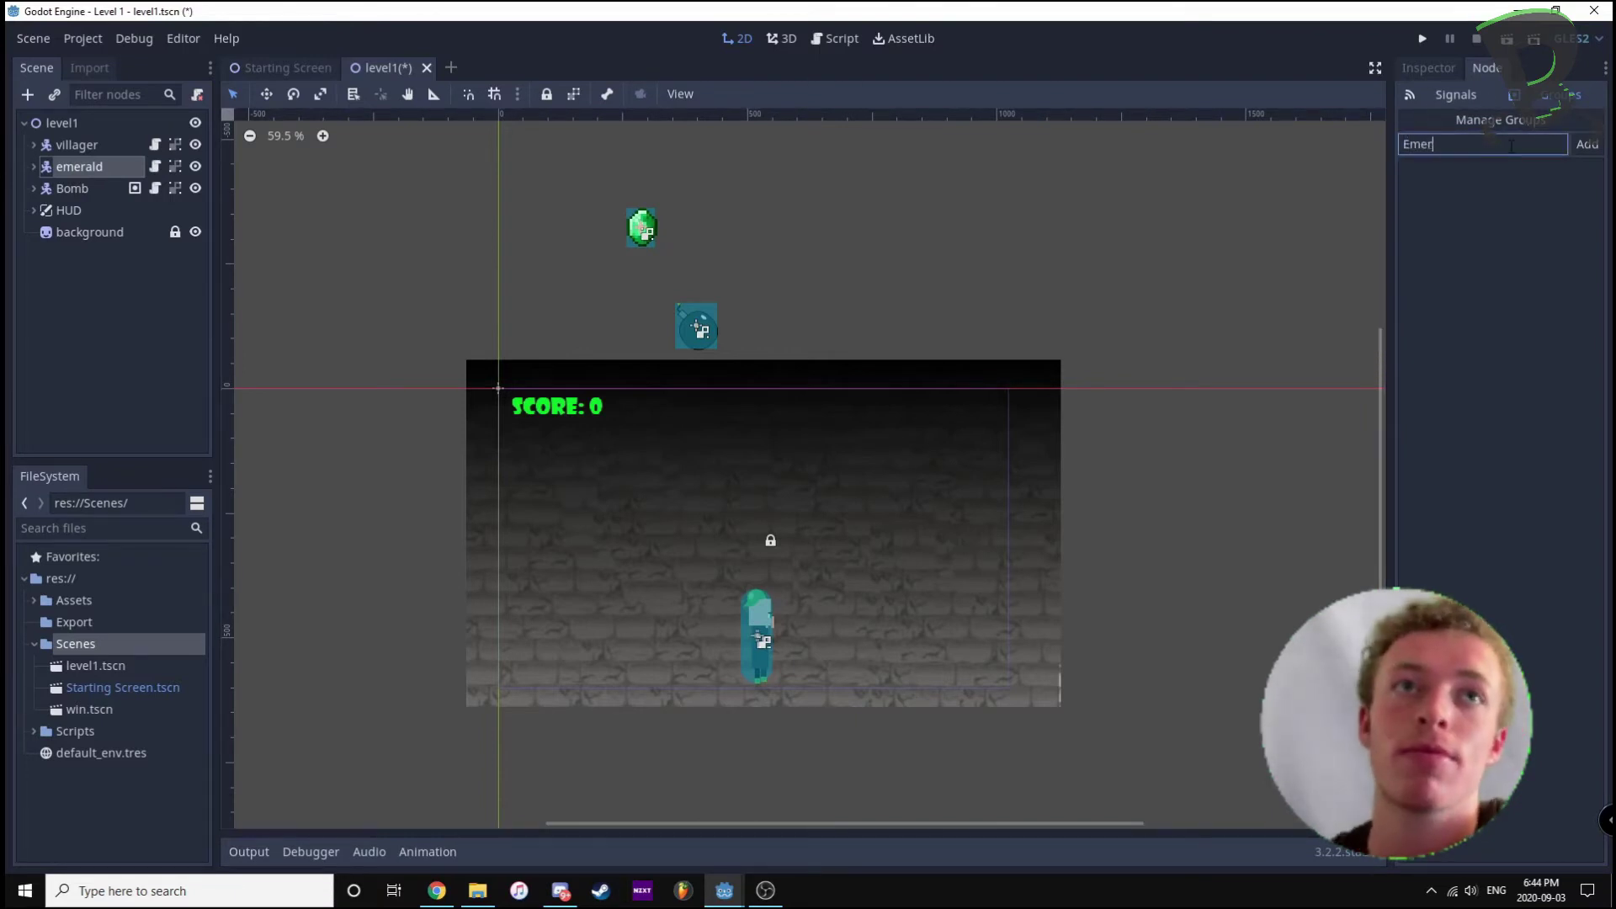
pyautogui.write('ald')
pyautogui.press('Return')
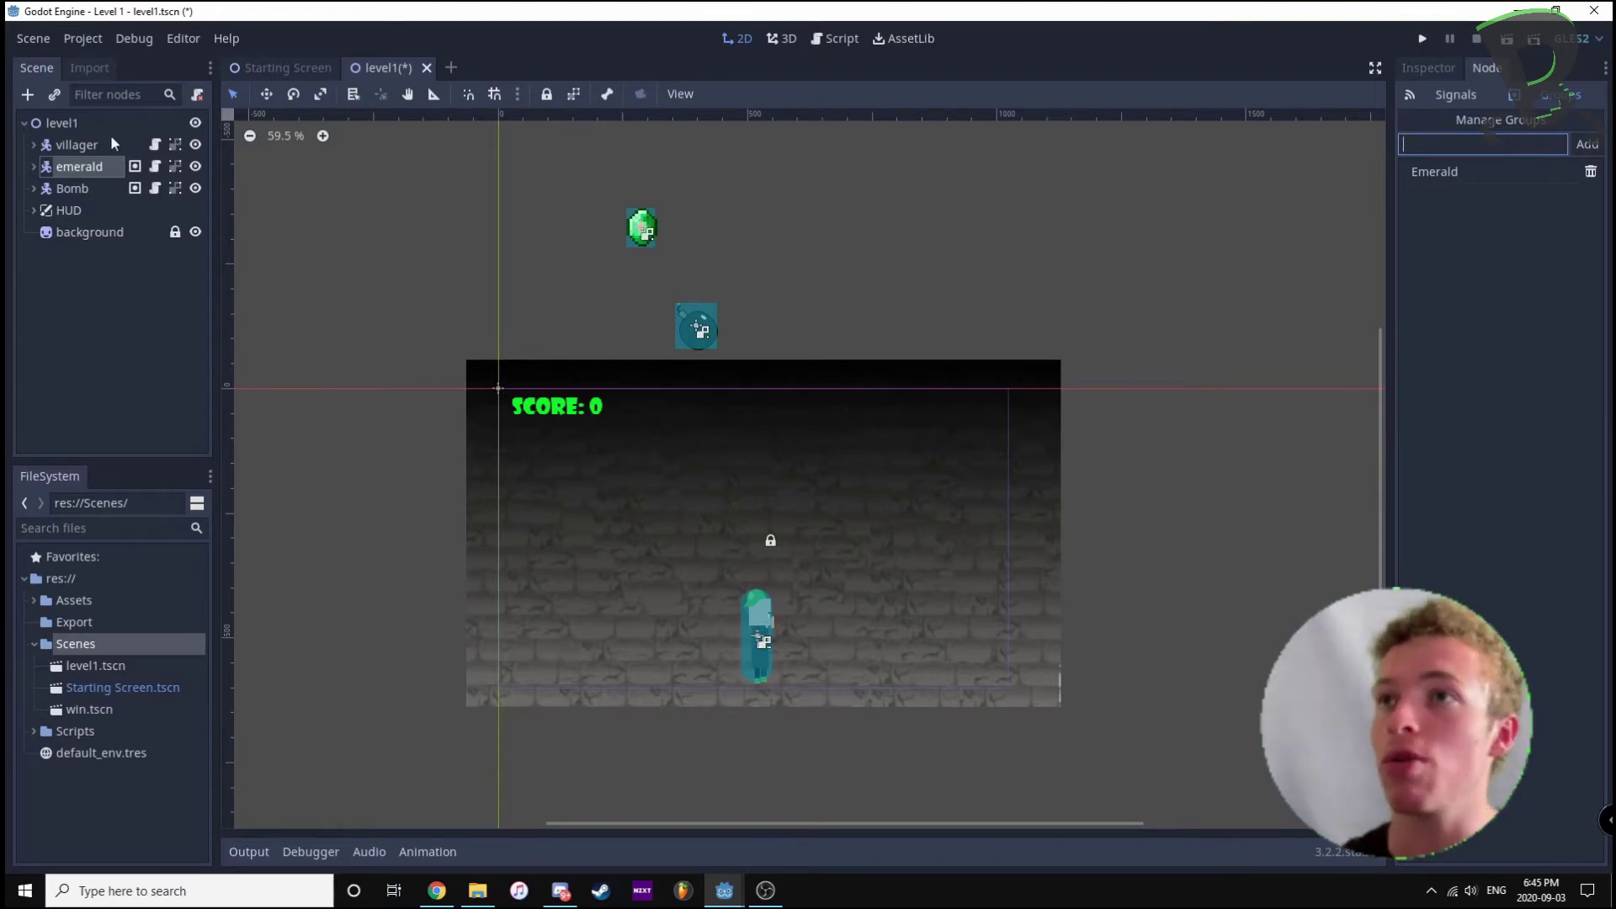
pyautogui.click(156, 145)
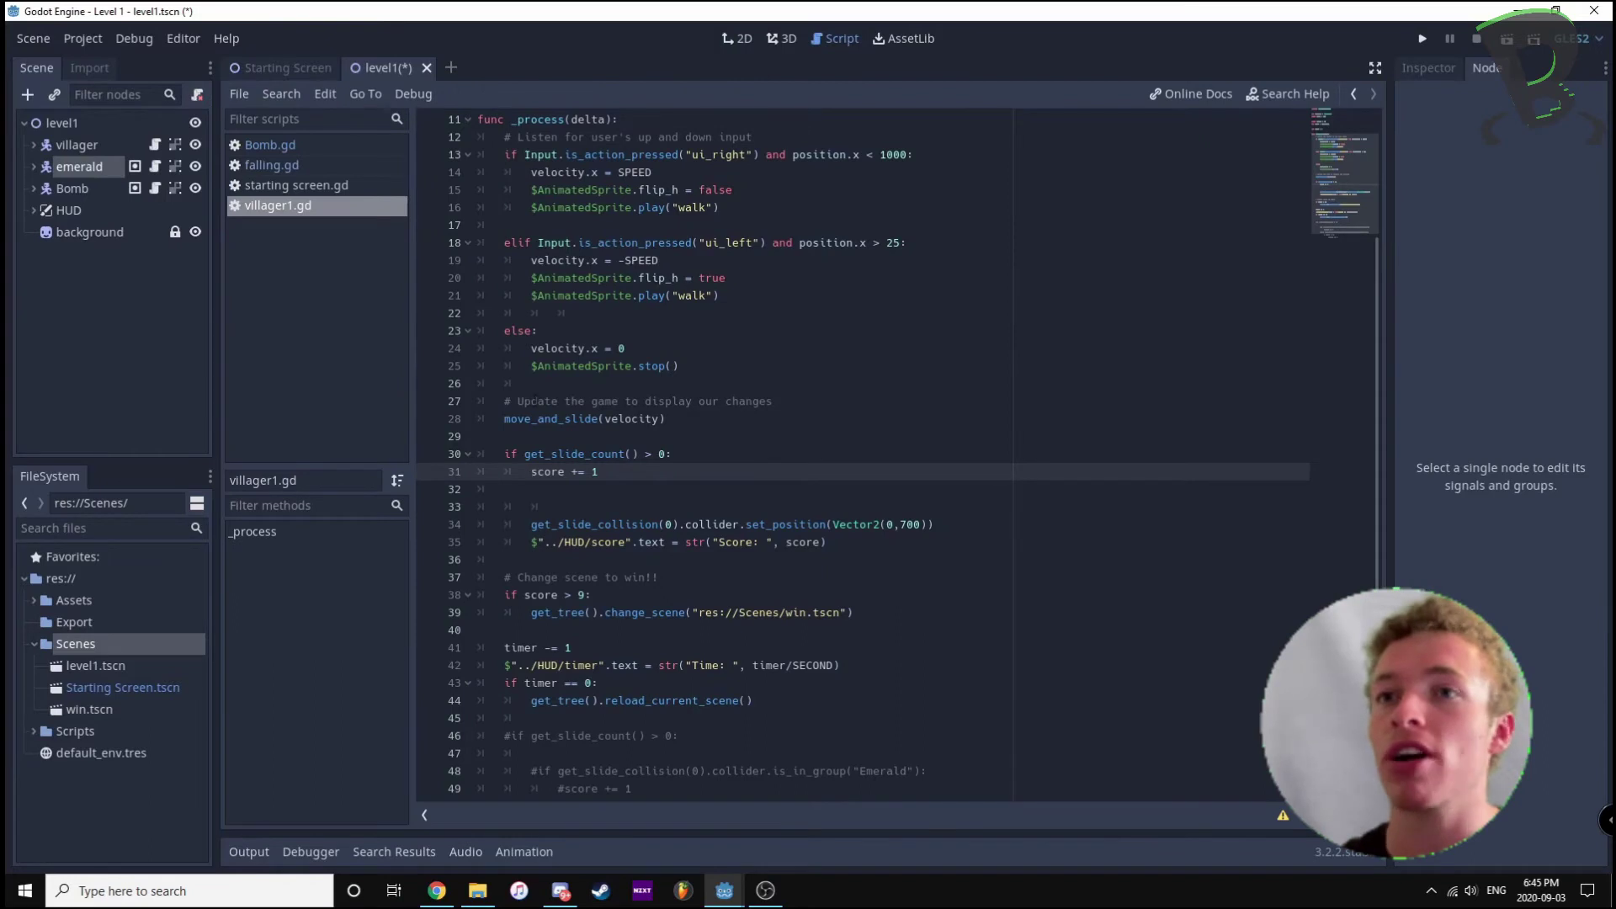
# Step: Add line 31: if get_slide_collision(0).collider.is_in_group("Emerald"):
pyautogui.scroll(2, 620, 438)
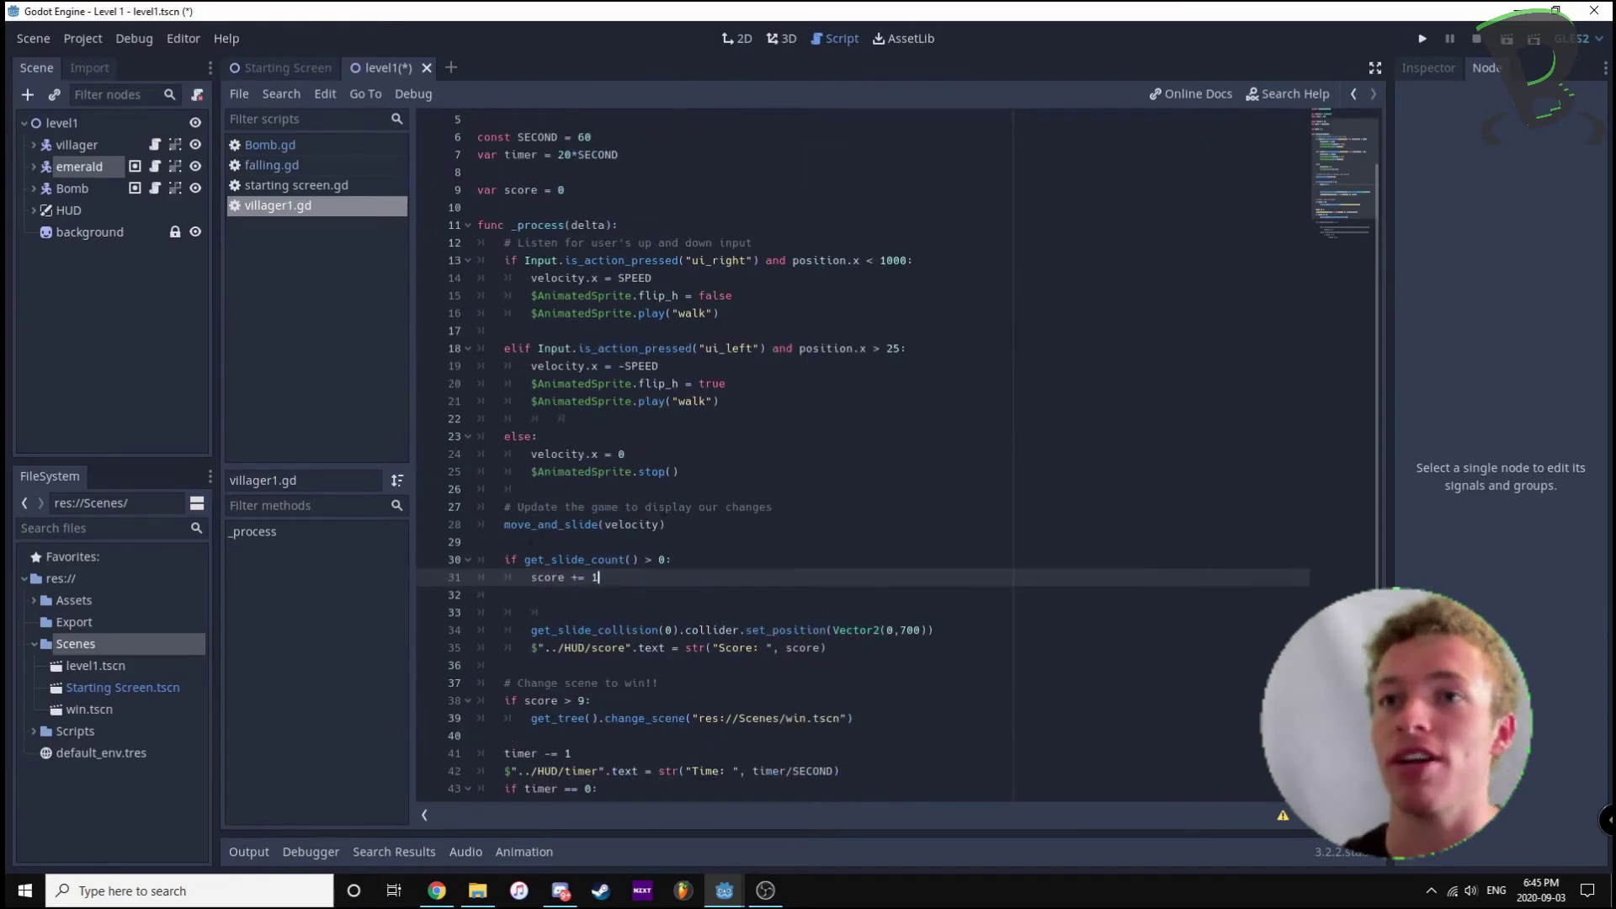
pyautogui.click(691, 560)
pyautogui.press('Return')
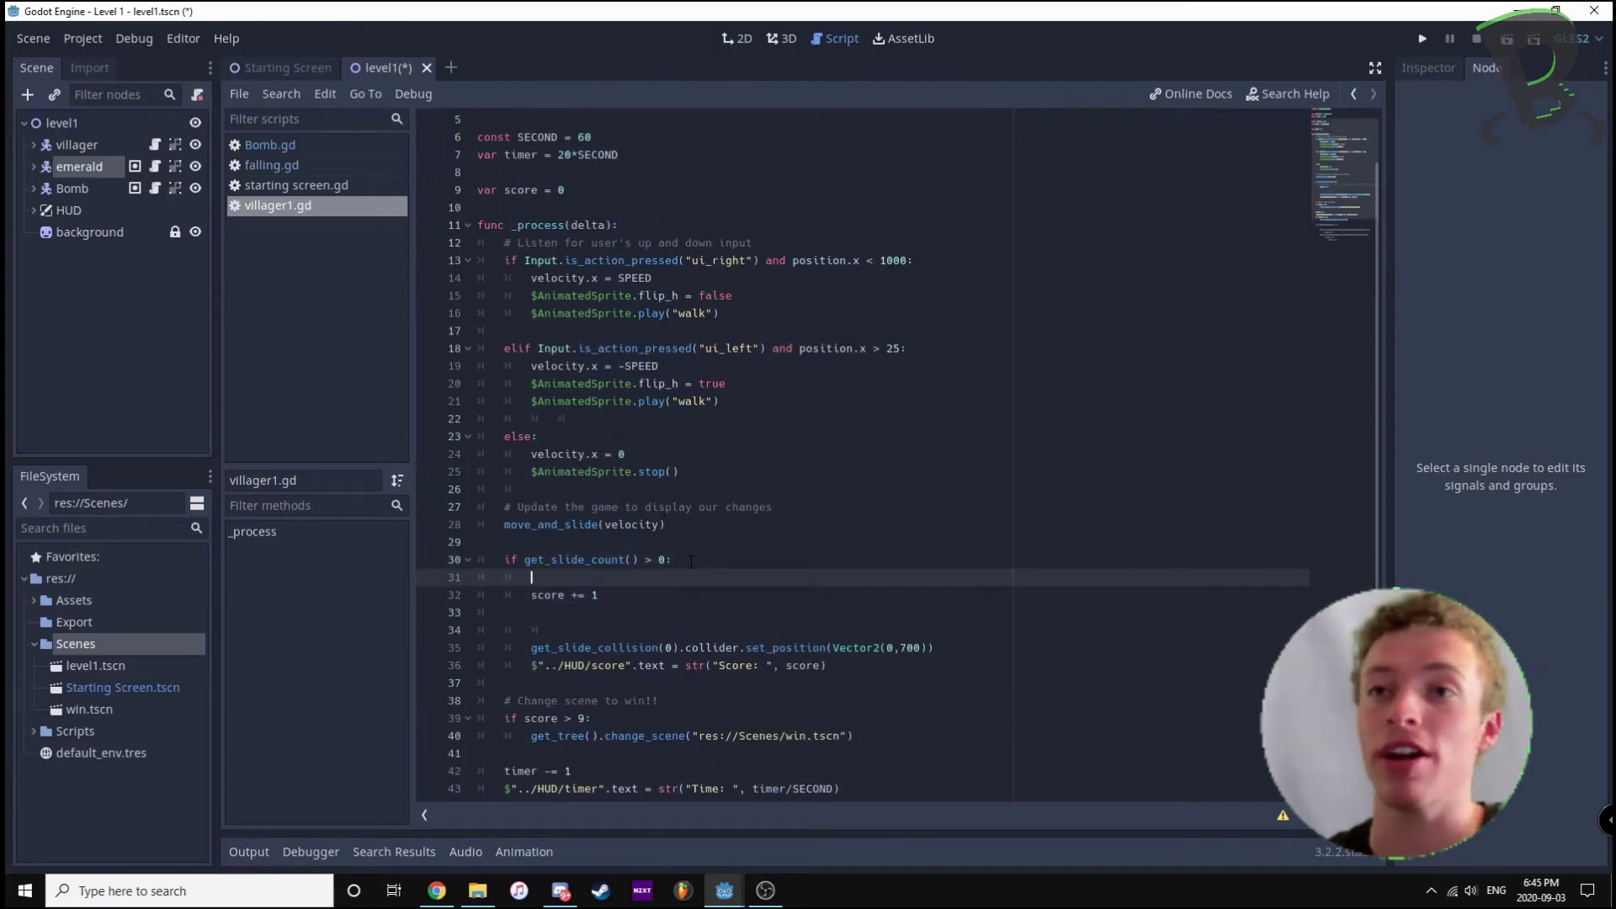
pyautogui.write('if g')
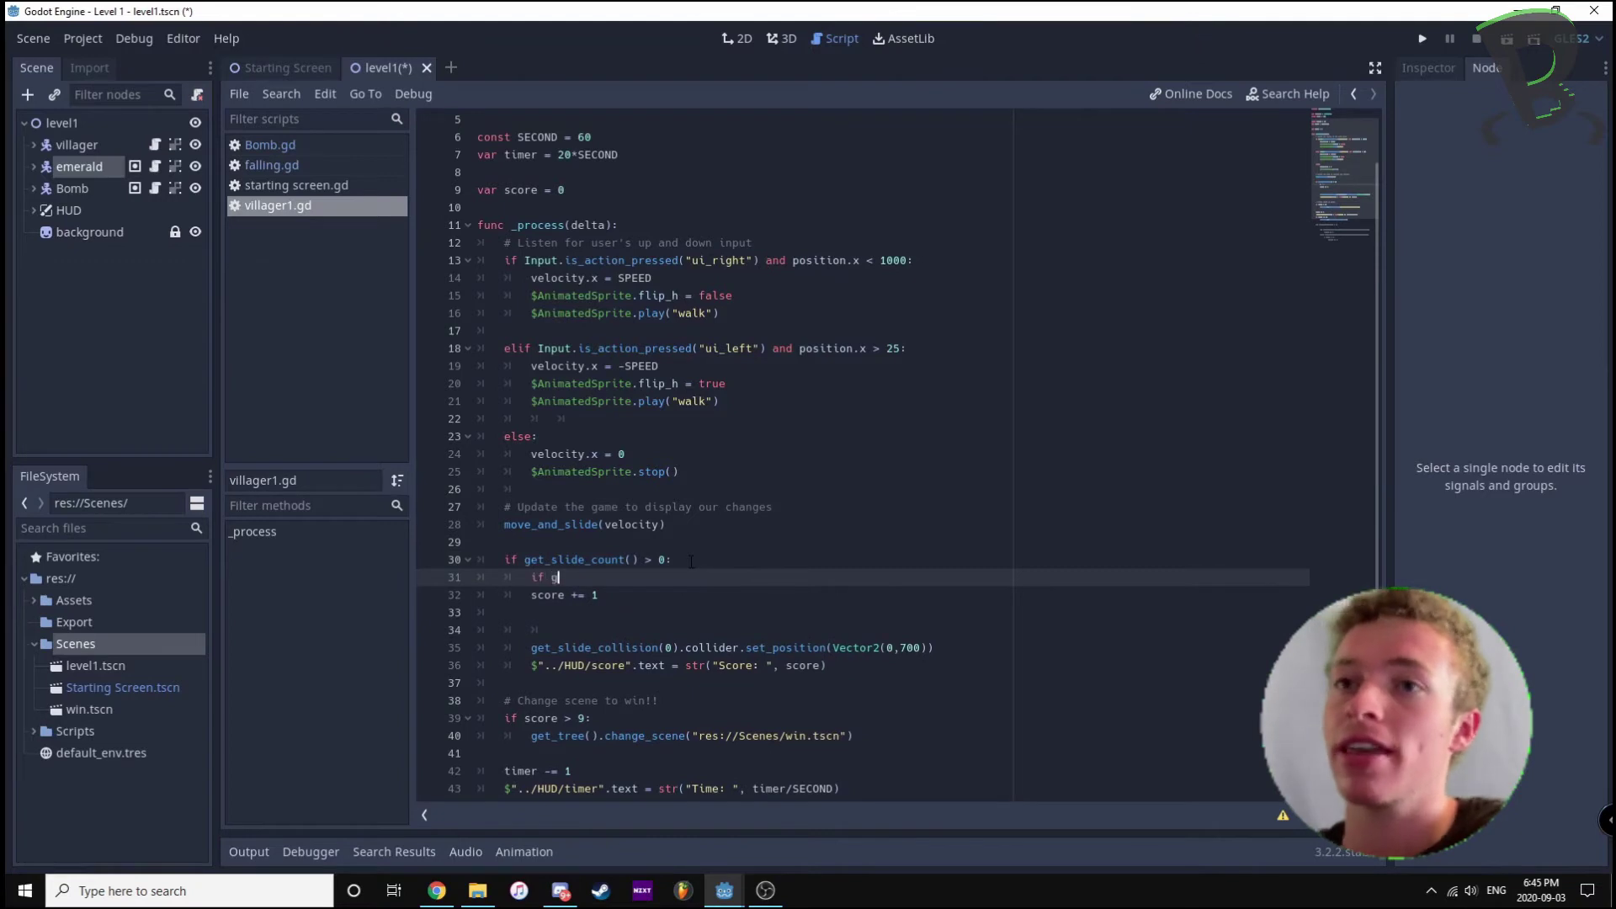
pyautogui.write('et_')
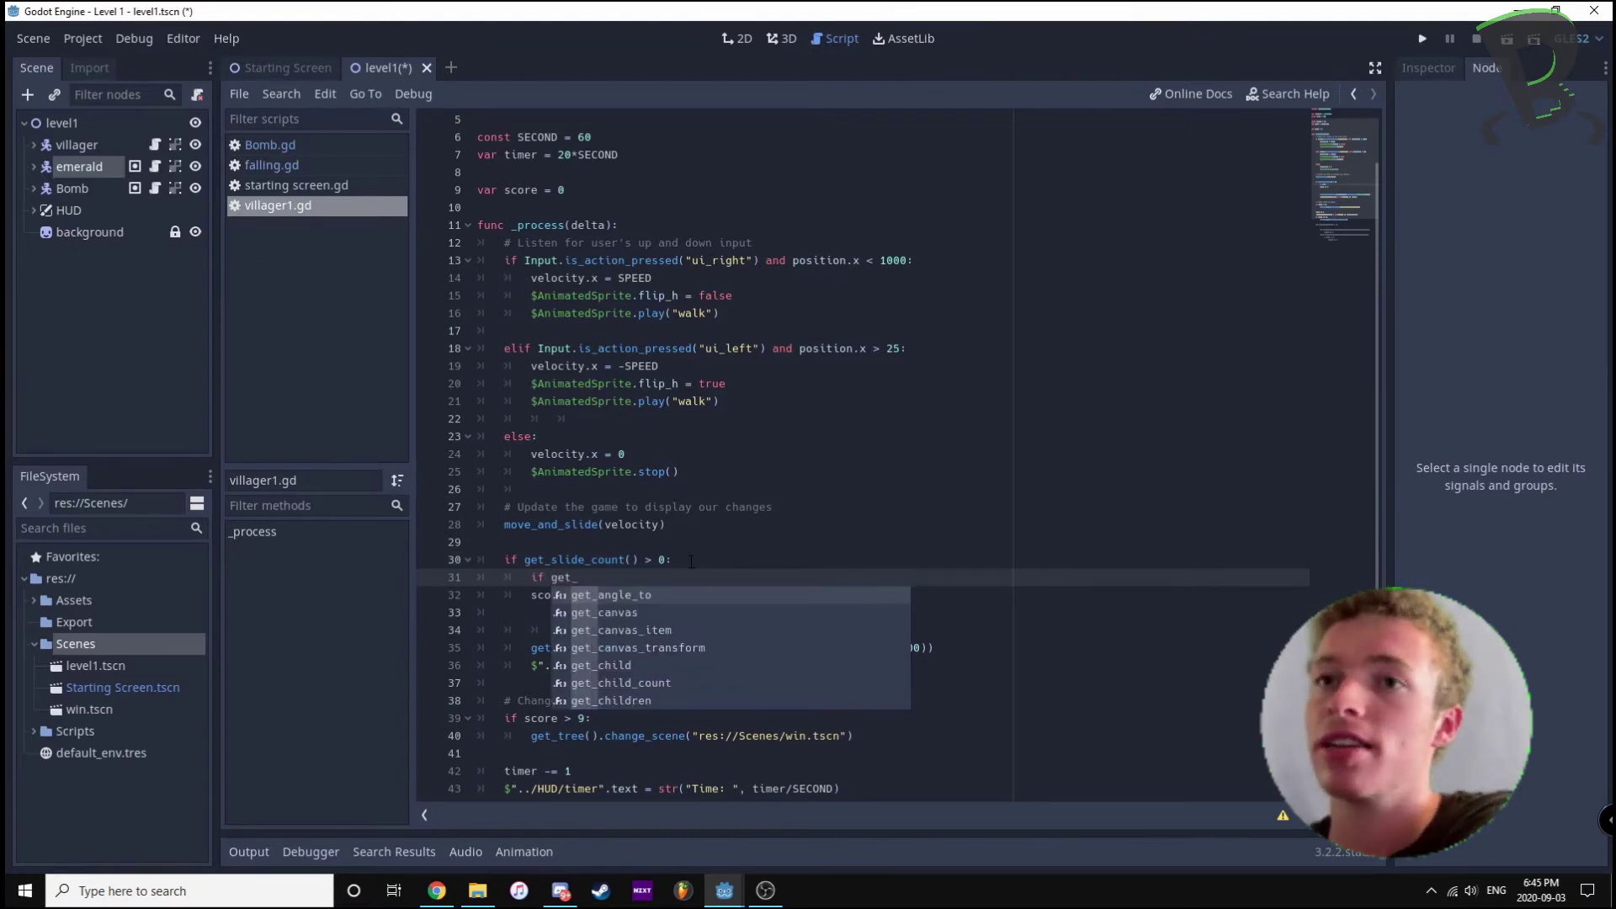
pyautogui.write('slid')
pyautogui.press('Return')
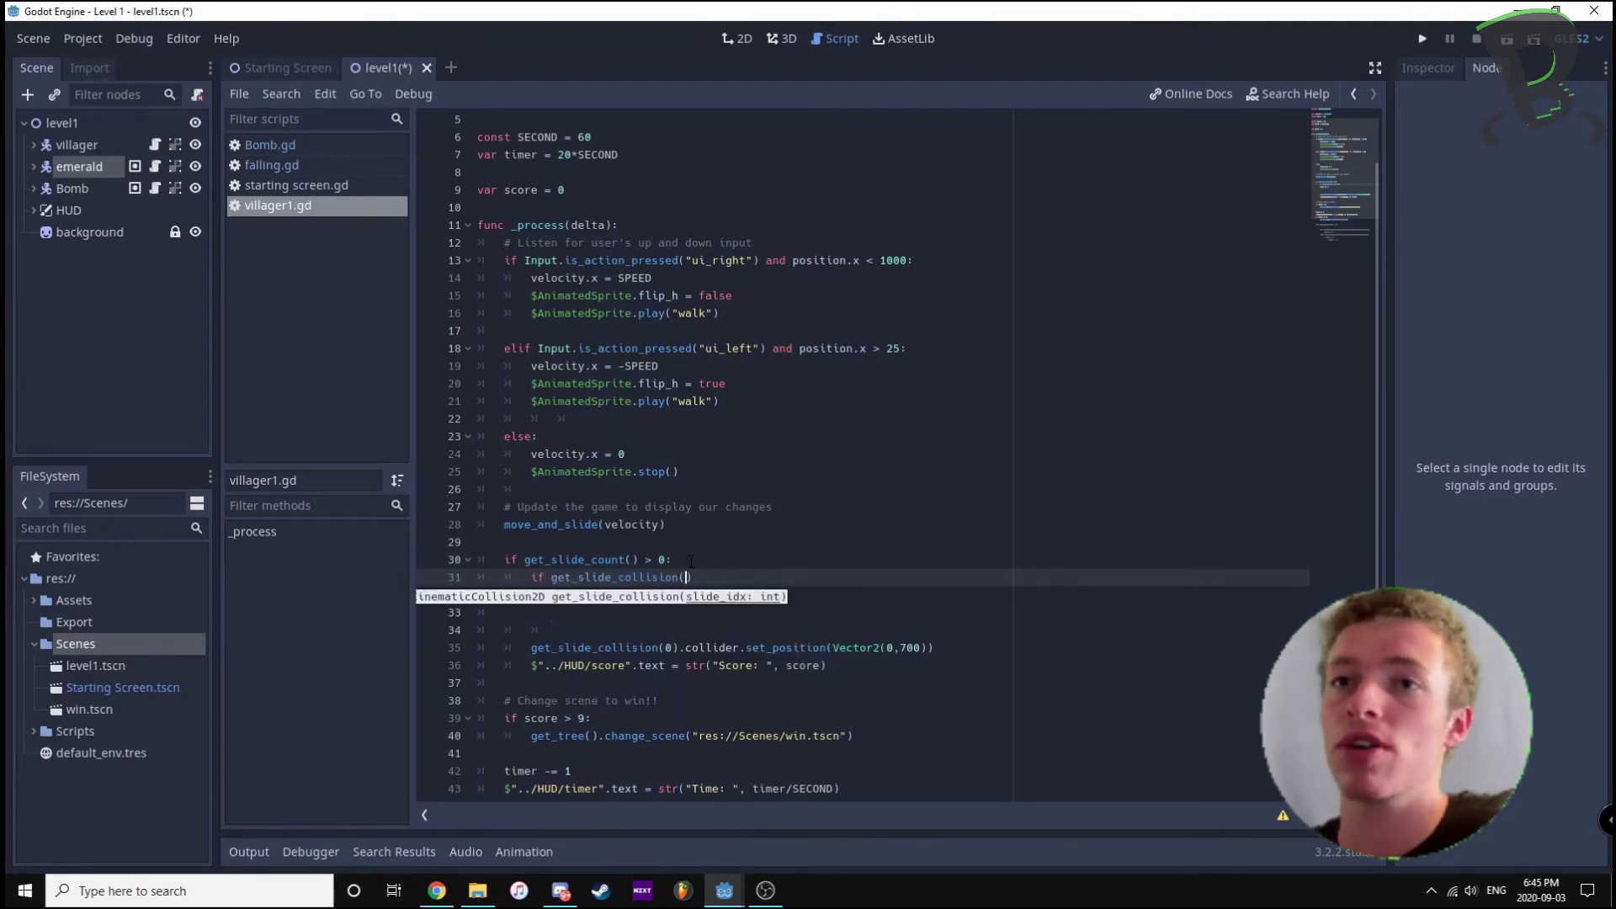
pyautogui.press('Right')
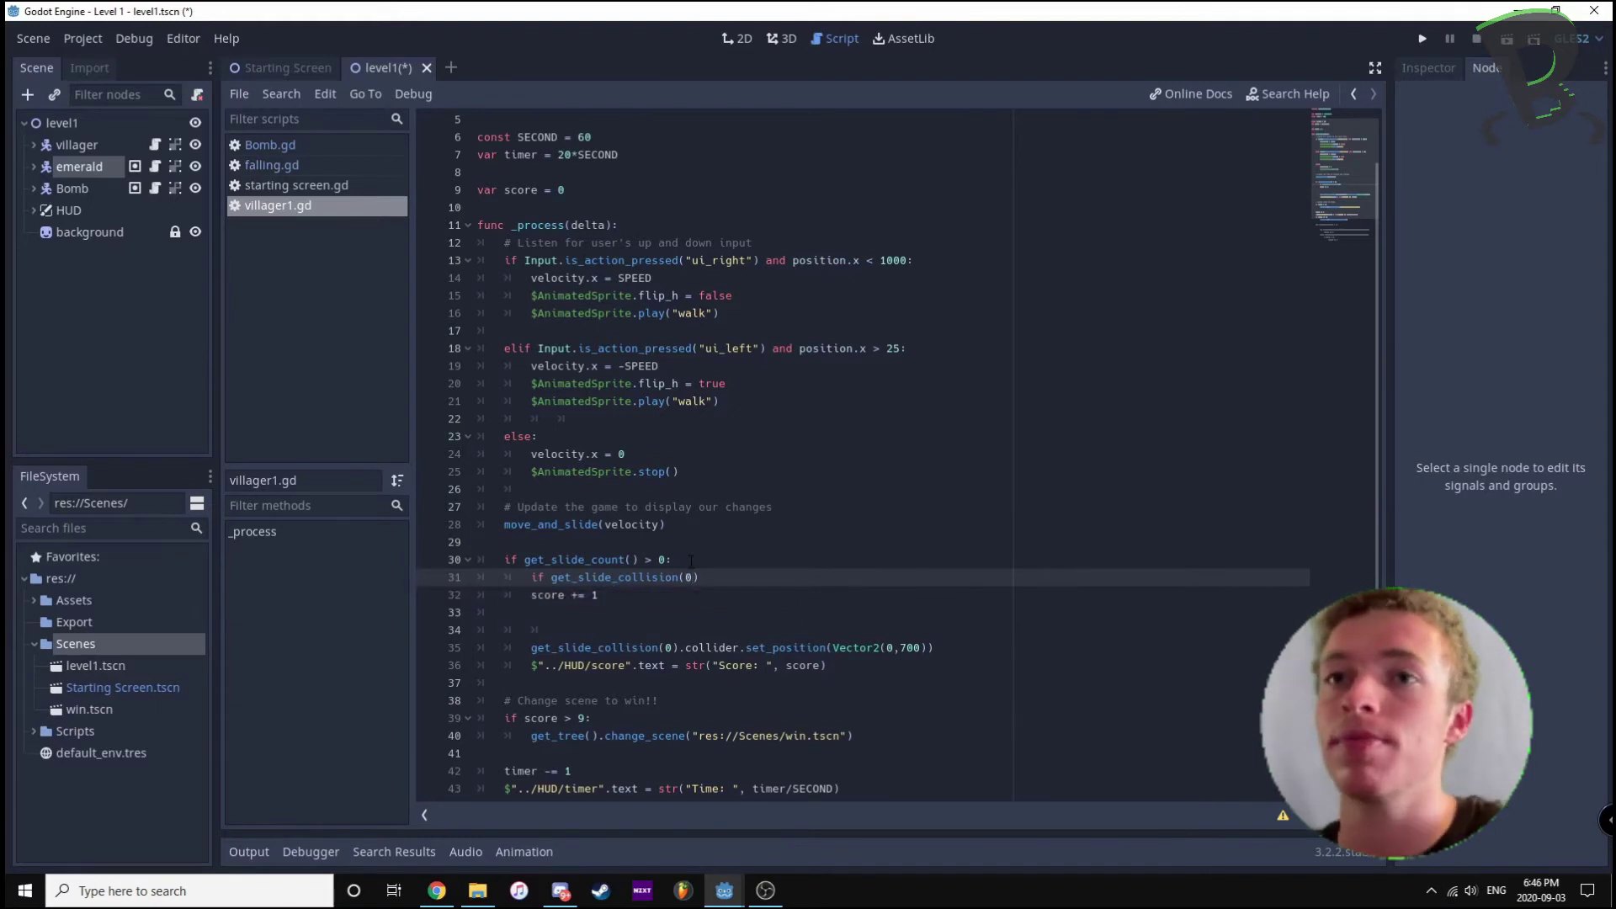
pyautogui.write('.col')
pyautogui.press('Return')
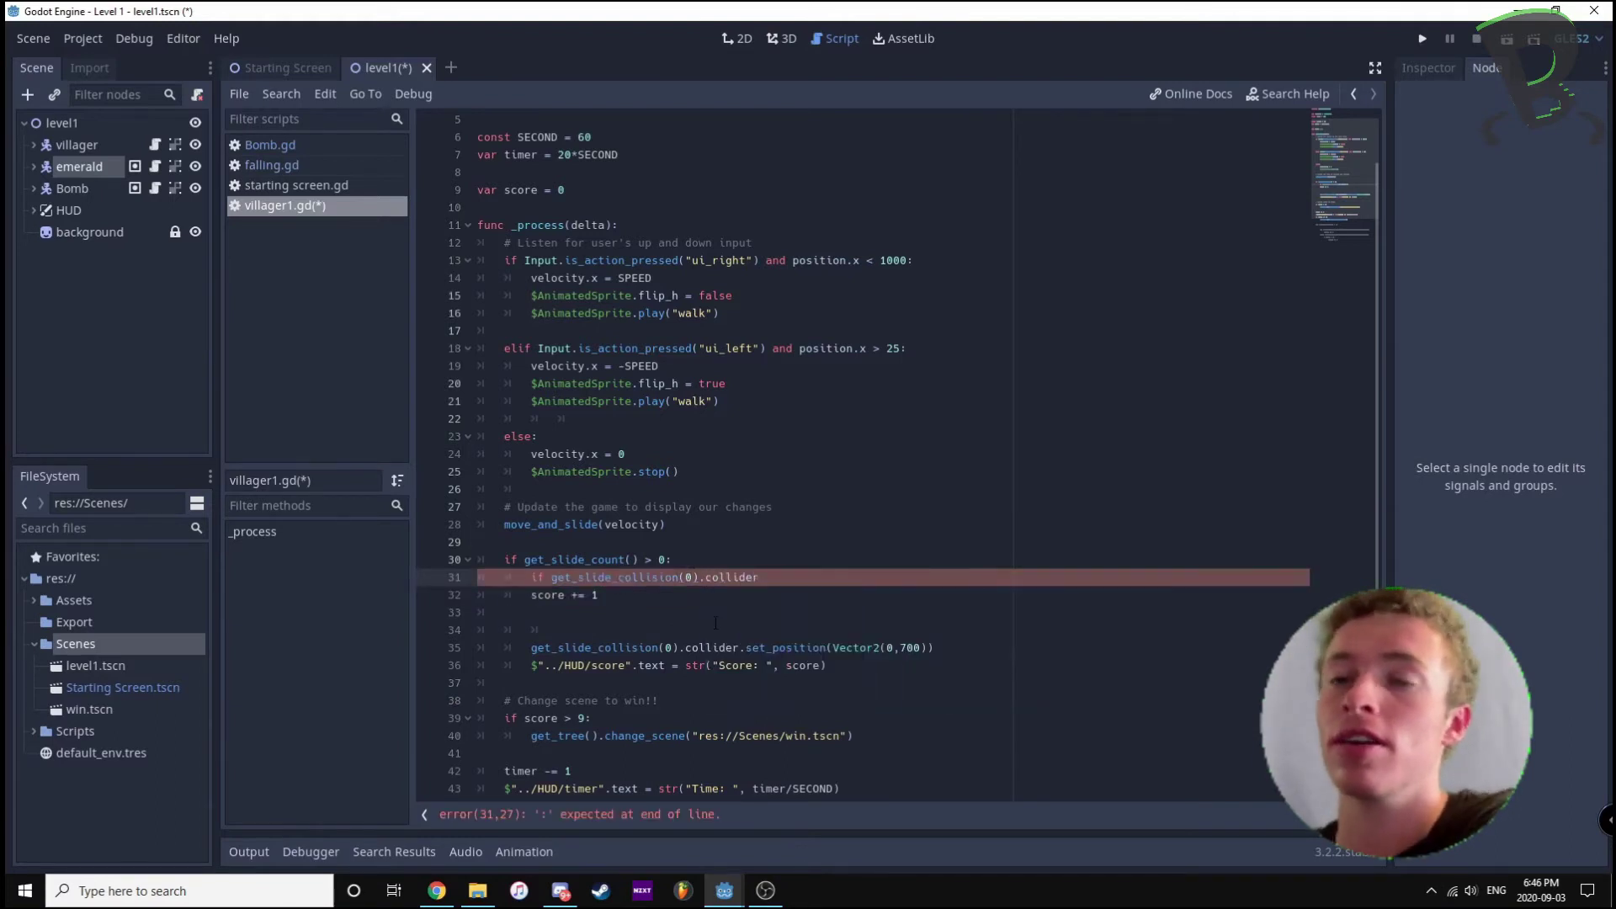
pyautogui.write('.is')
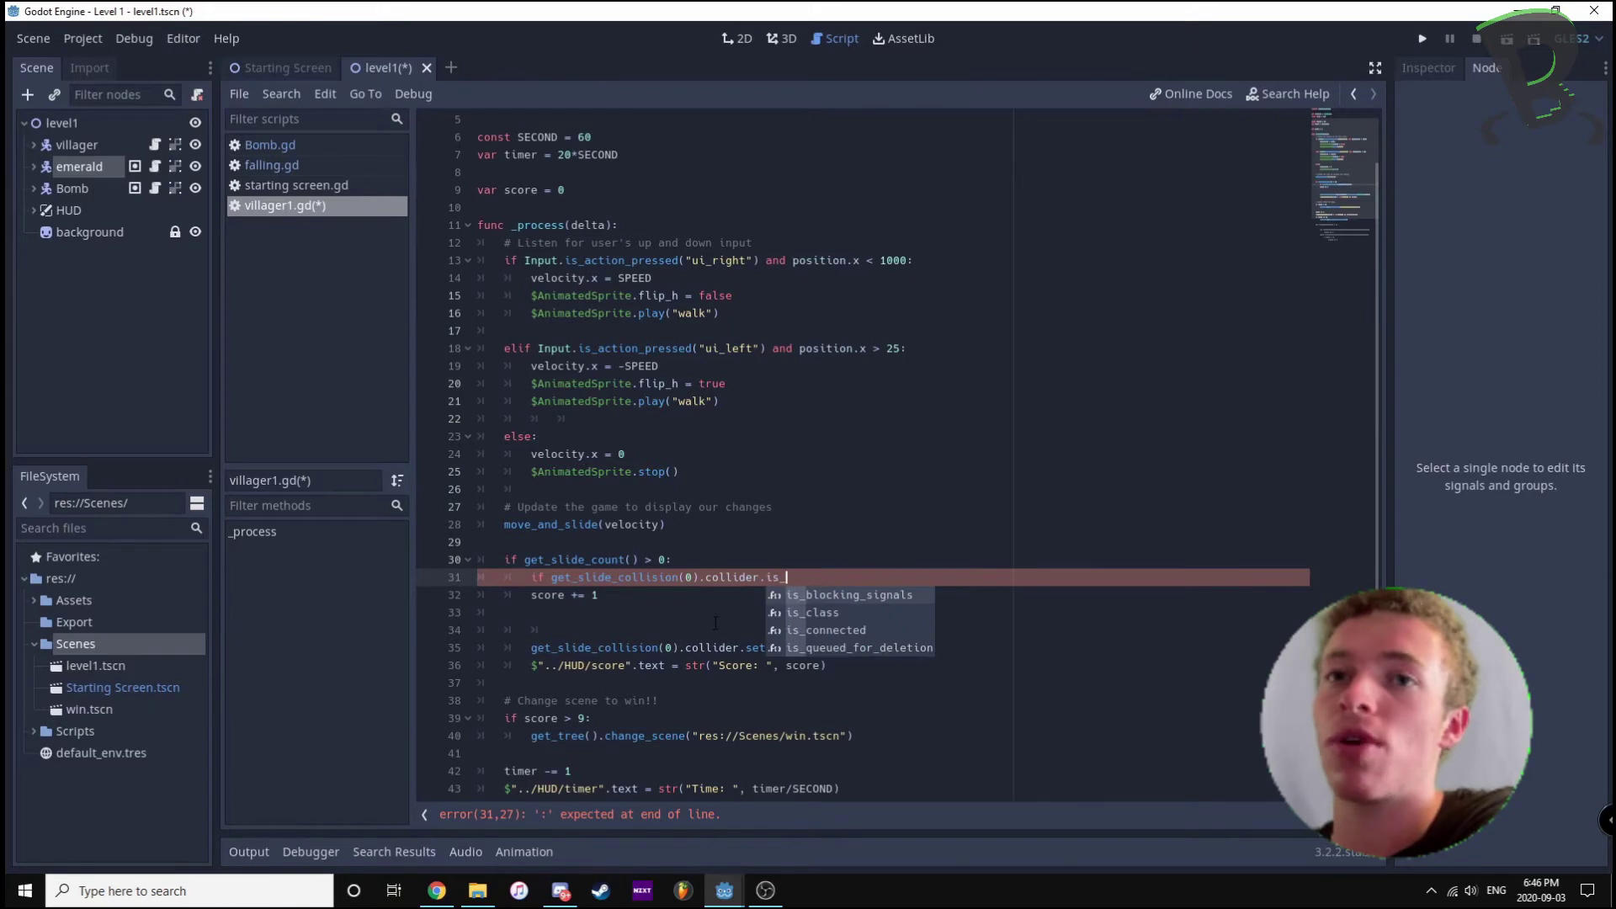
pyautogui.write('_in_gro')
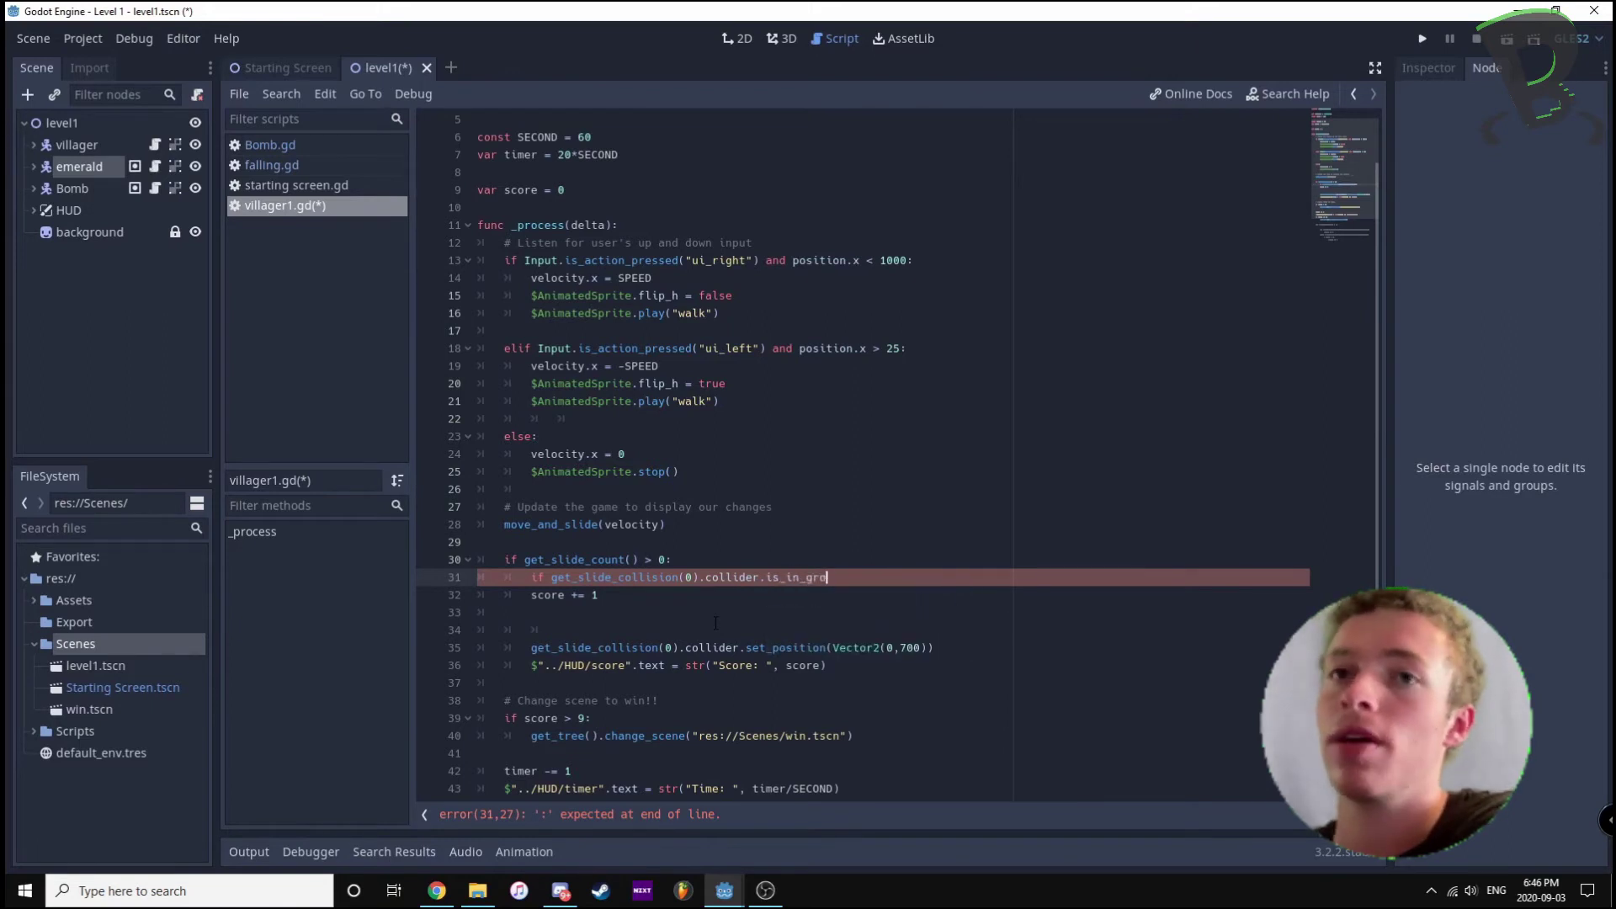
pyautogui.write('(')
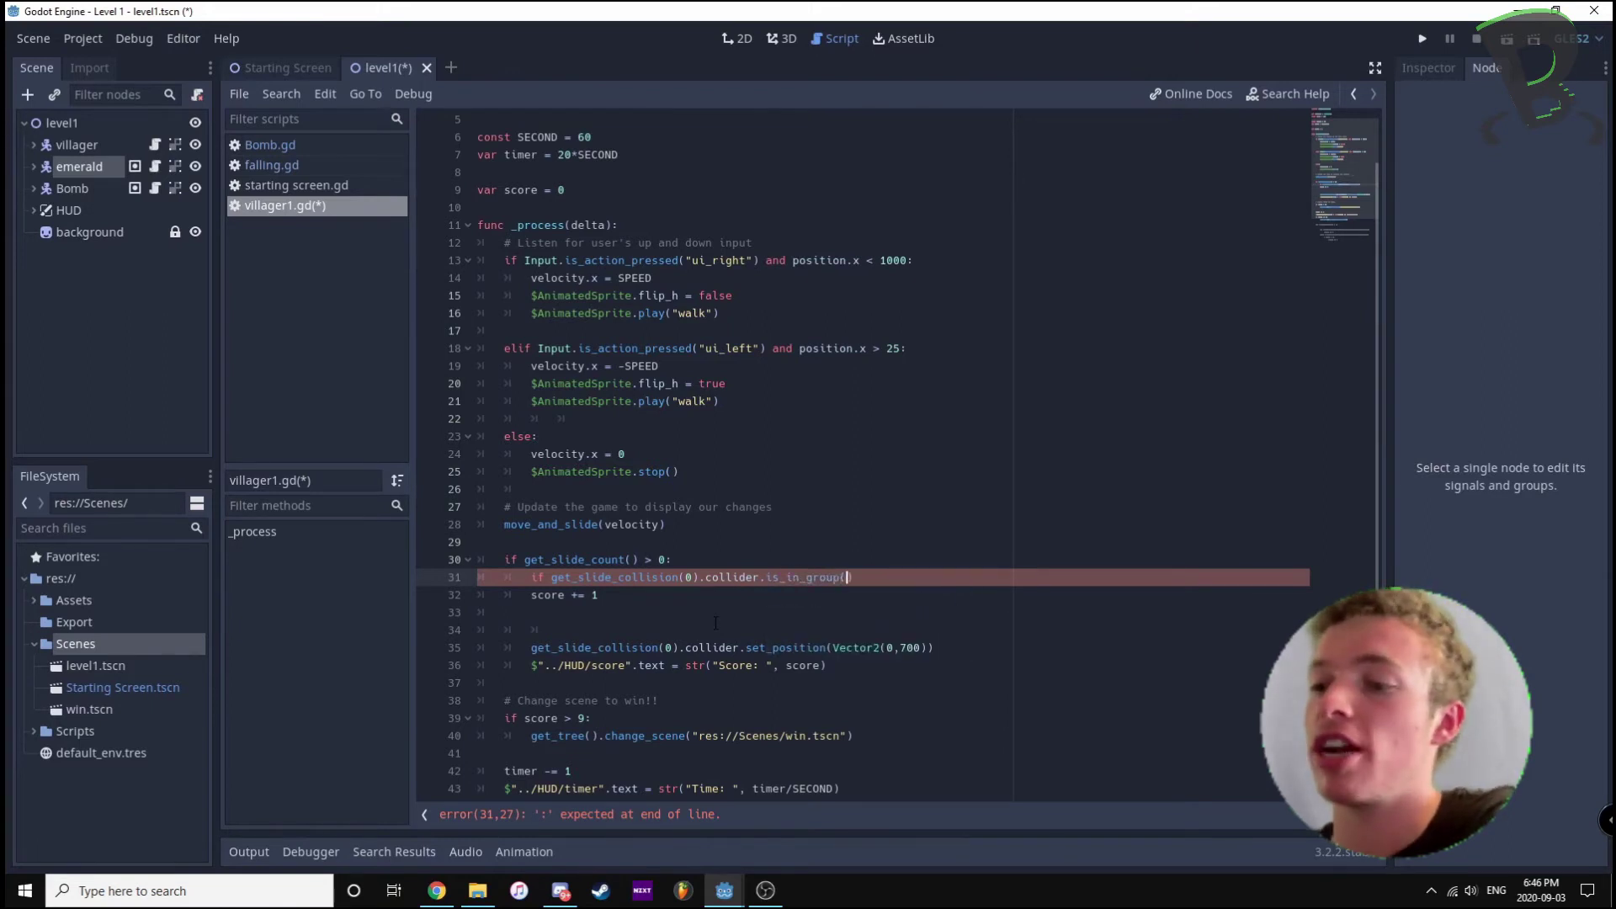
pyautogui.write('em')
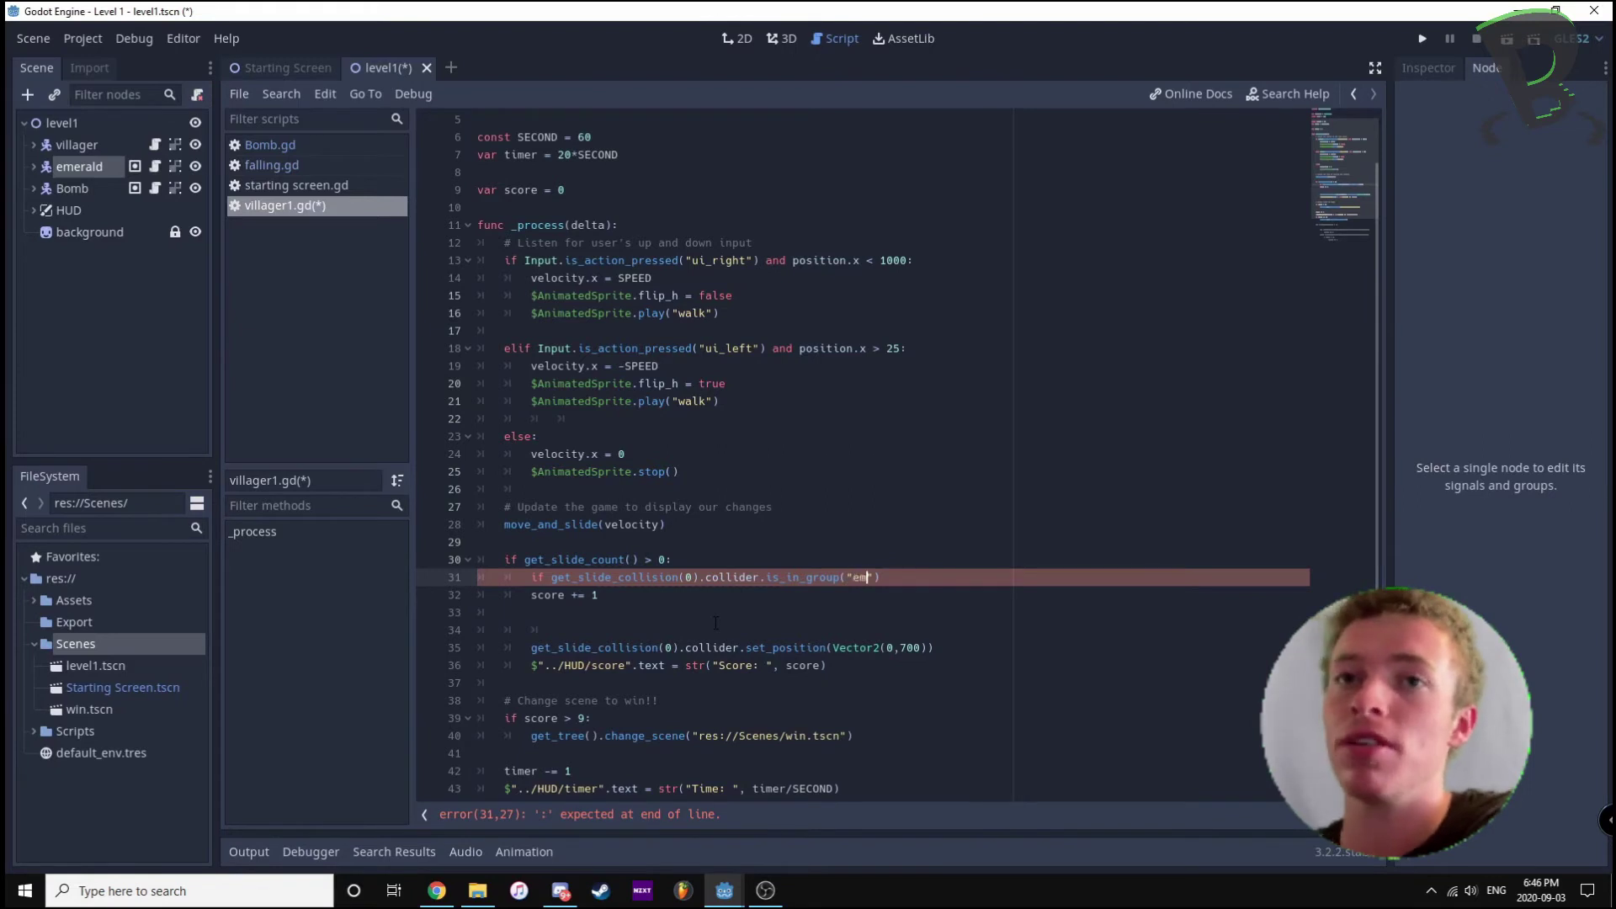
pyautogui.write('ld')
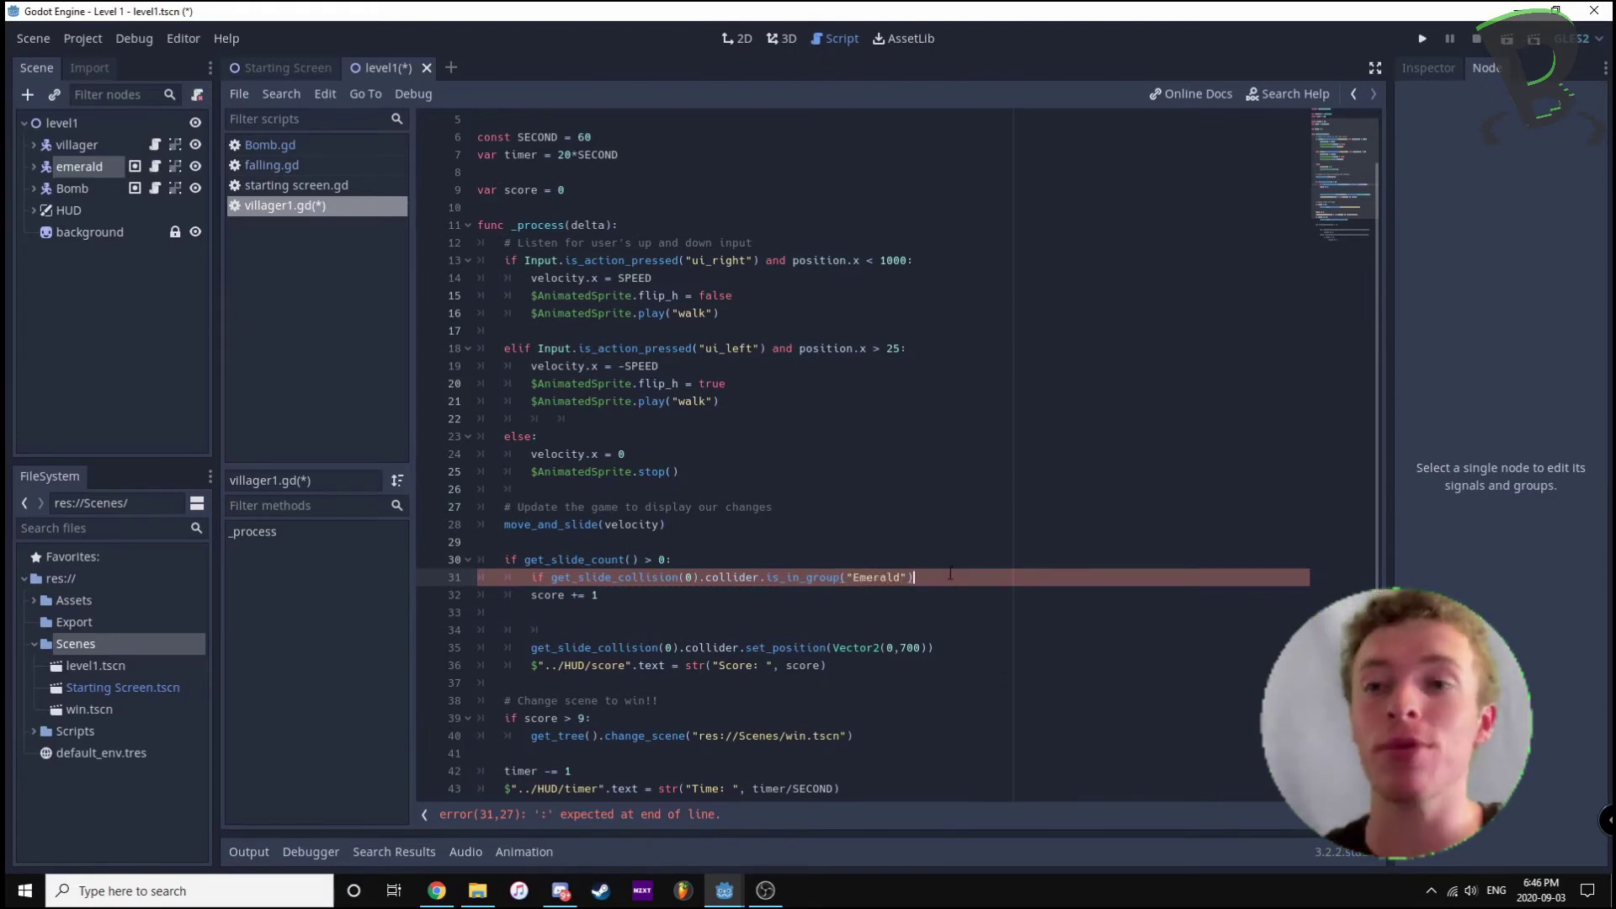
pyautogui.write(':')
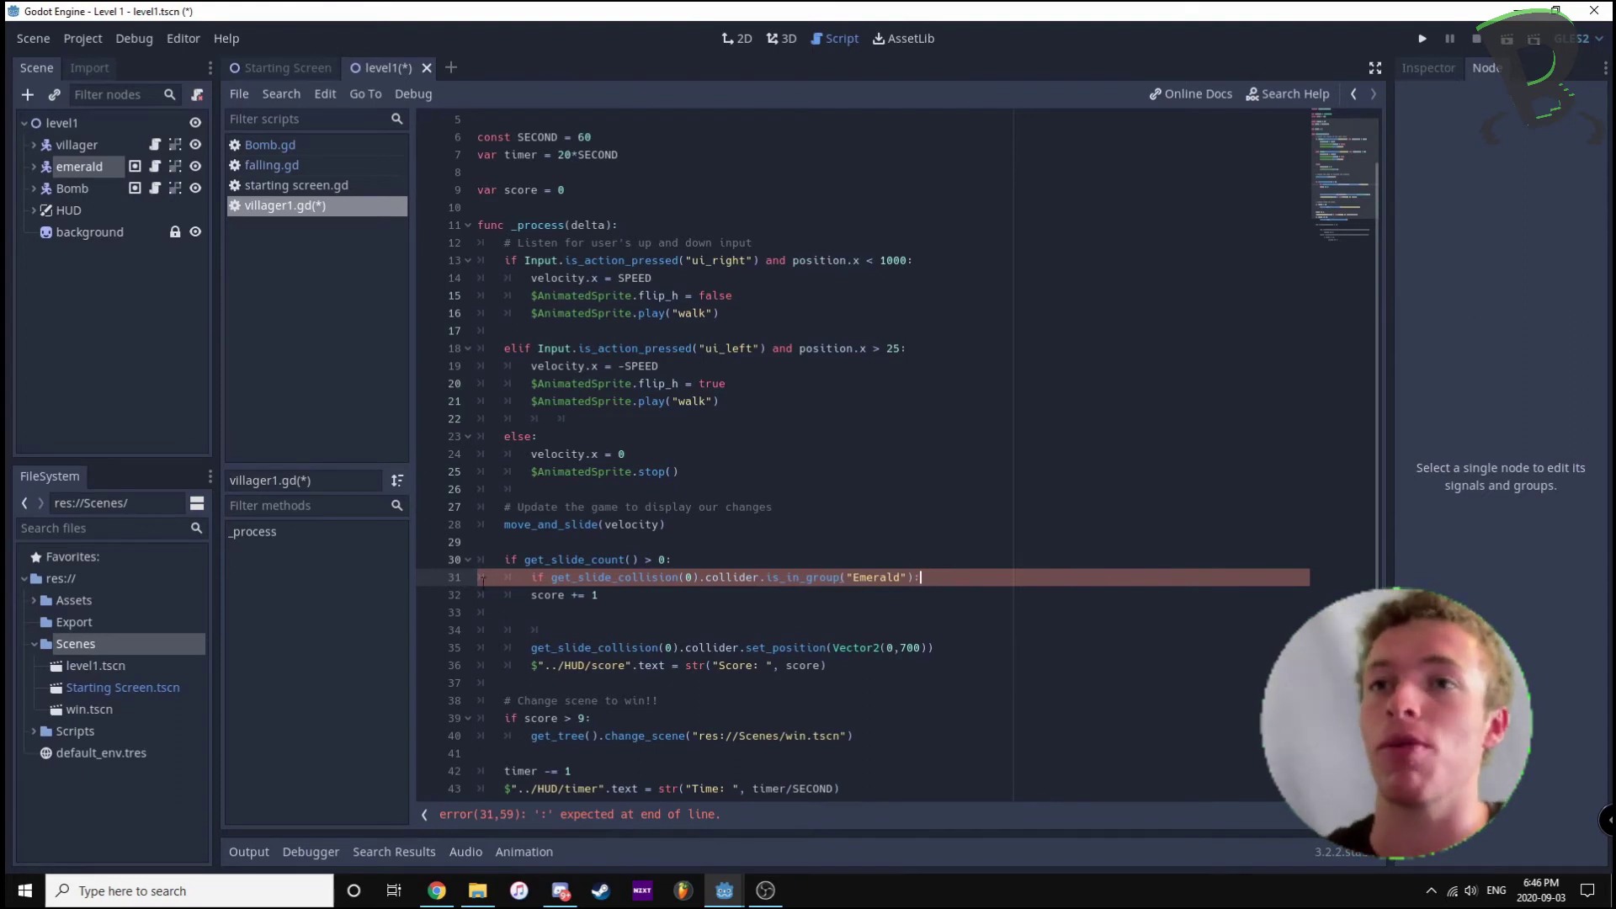
# Step: Indent 'score += 1' under the Emerald check and start a new line below it
pyautogui.click(528, 599)
pyautogui.press('Tab')
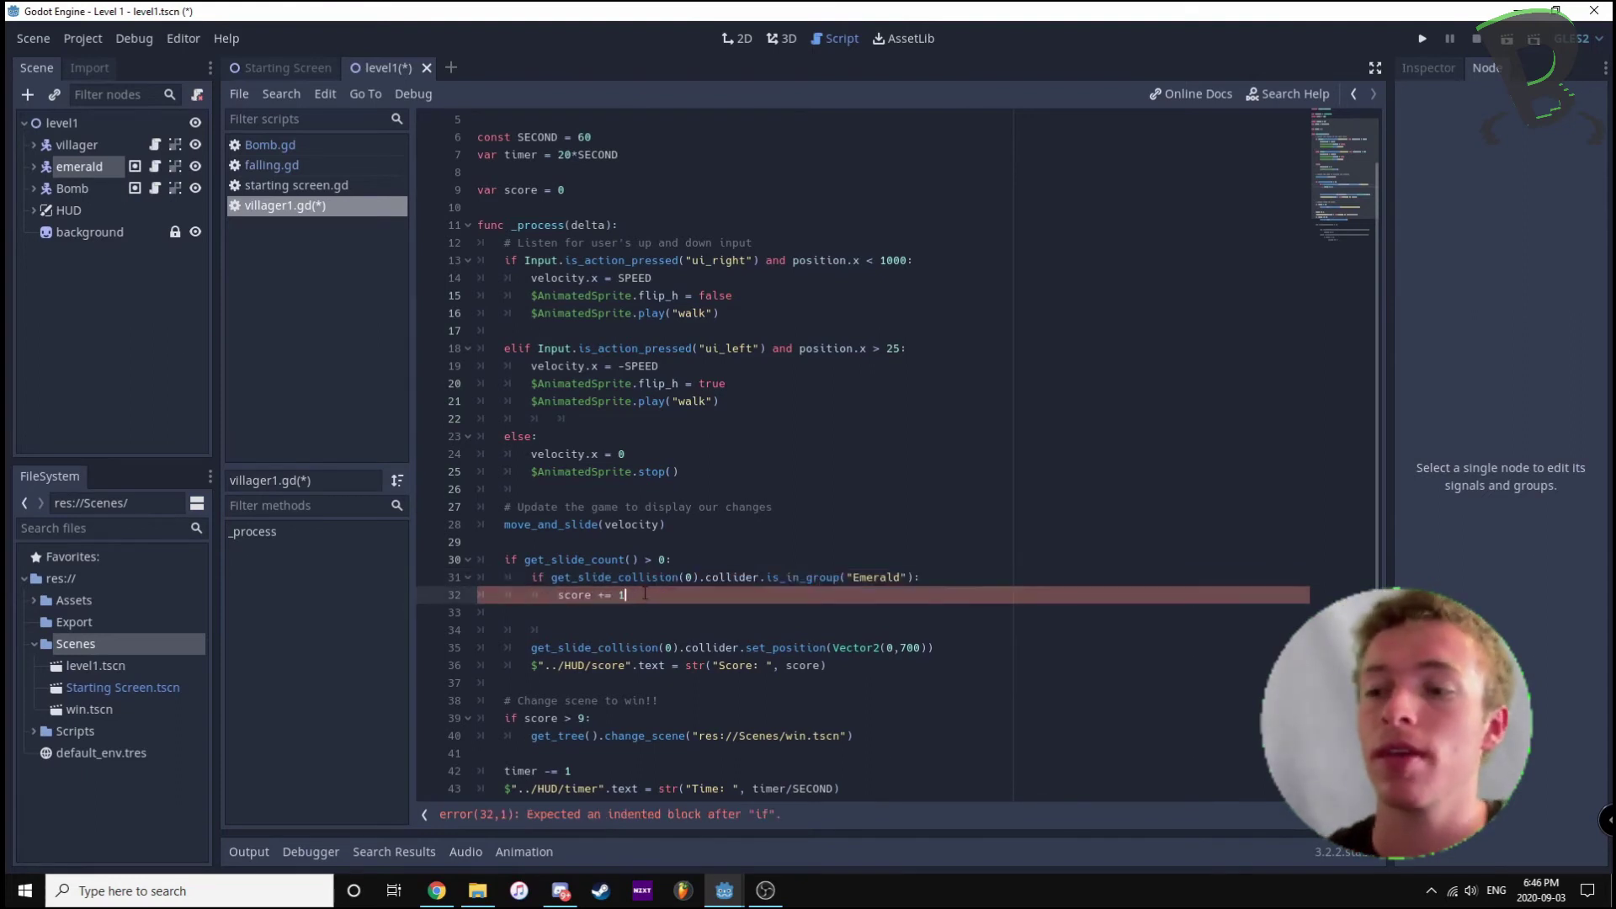
pyautogui.click(645, 593)
pyautogui.press('Return')
# Step: Add an elif reusing the collision condition, checking for the "Bomb" group instead of "Emerald"
pyautogui.press('BackSpace')
pyautogui.write('elif')
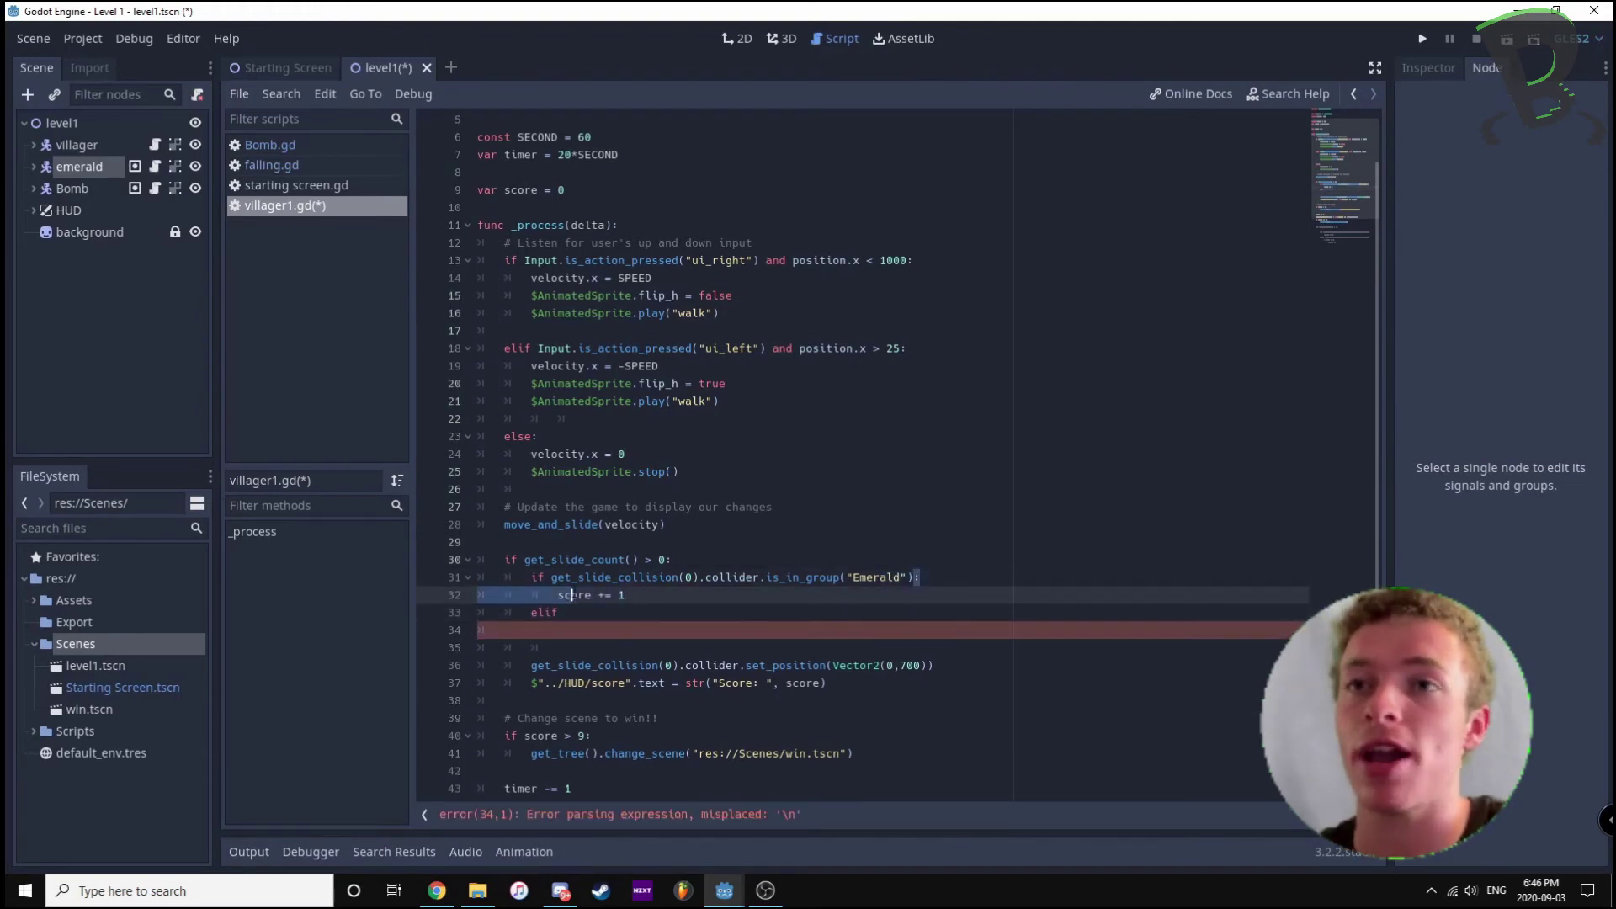
pyautogui.moveTo(918, 577); pyautogui.dragTo(552, 577)
pyautogui.rightClick(559, 577)
pyautogui.click(590, 571)
pyautogui.click(576, 613)
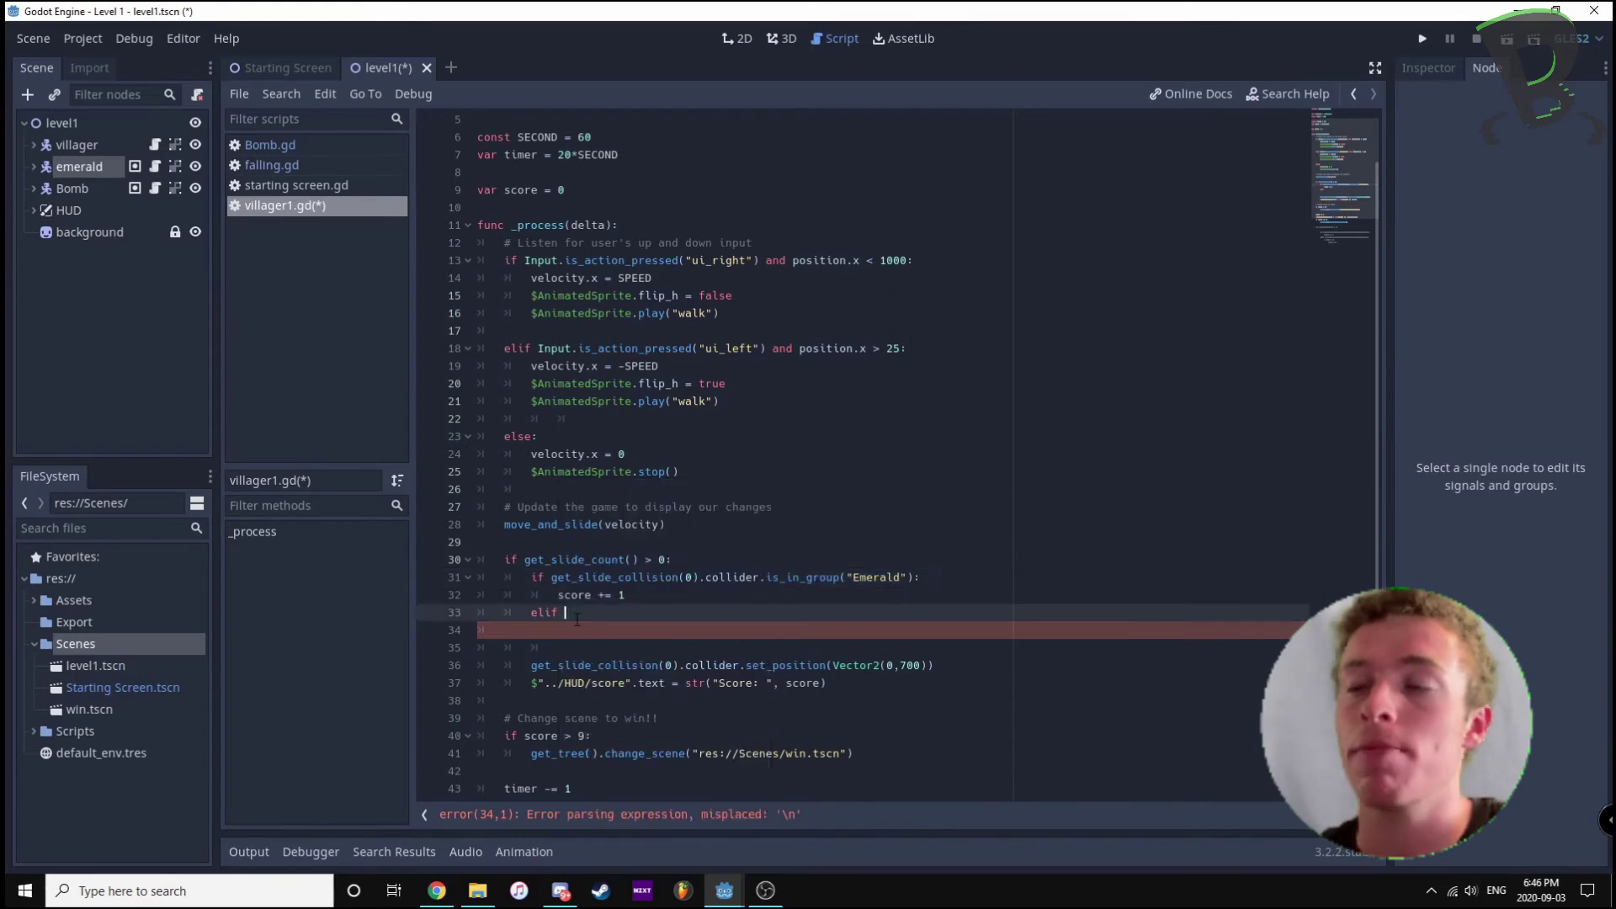
pyautogui.hotkey('ctrl', 'v')
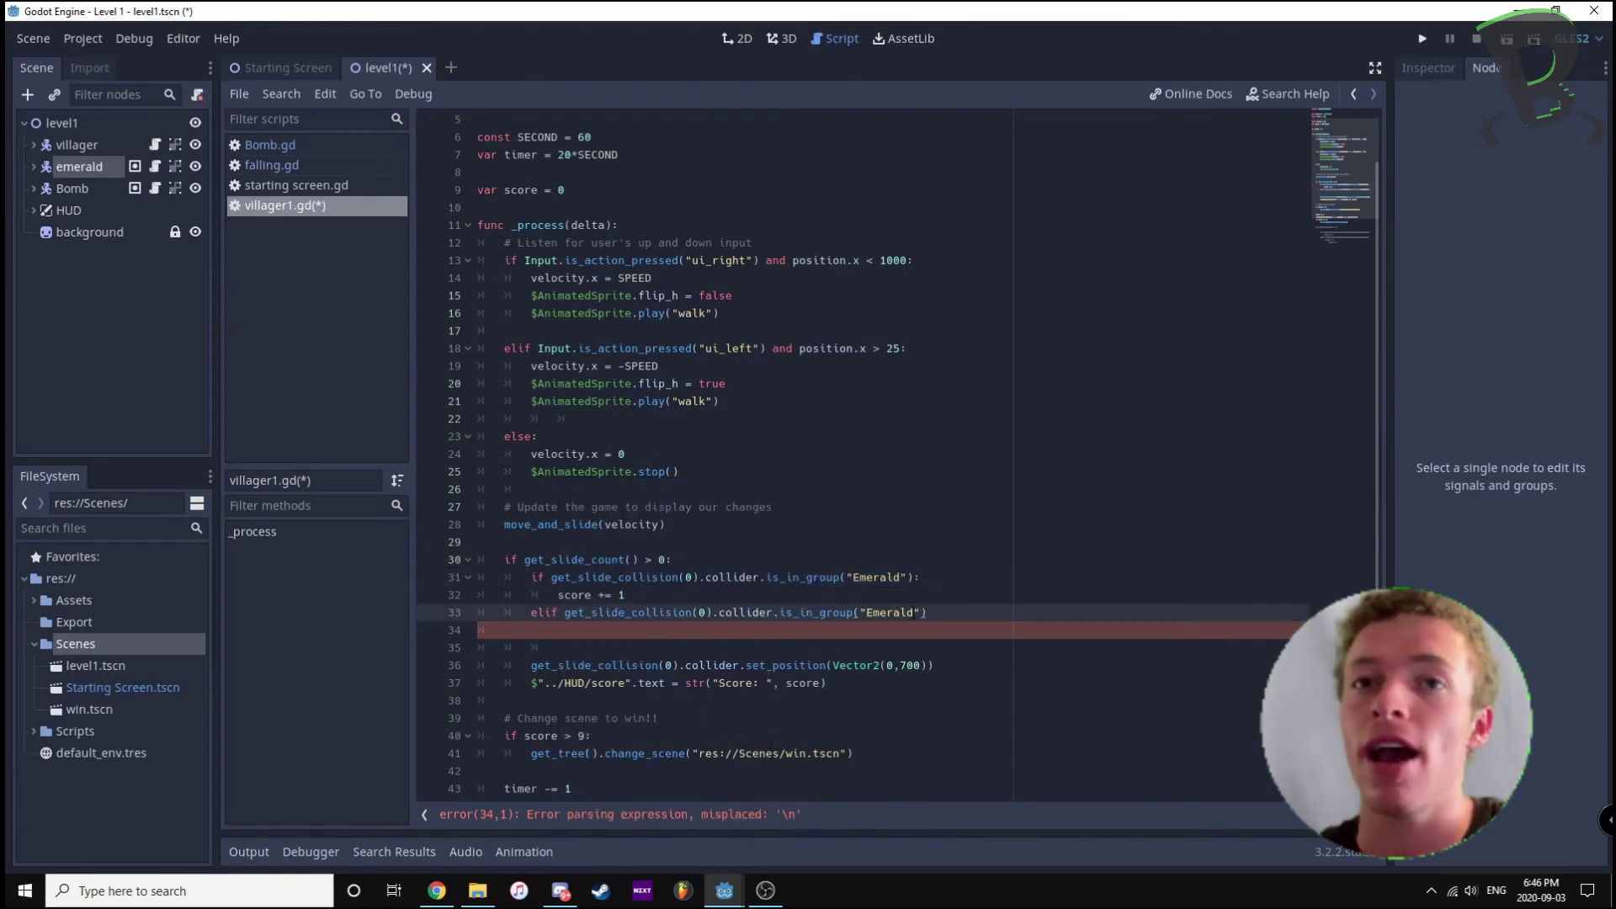
pyautogui.press('BackSpace')
pyautogui.press('BackSpace')
pyautogui.press('BackSpace')
pyautogui.press('BackSpace')
pyautogui.press('BackSpace')
pyautogui.press('BackSpace')
pyautogui.press('BackSpace')
pyautogui.write('Bomb")')
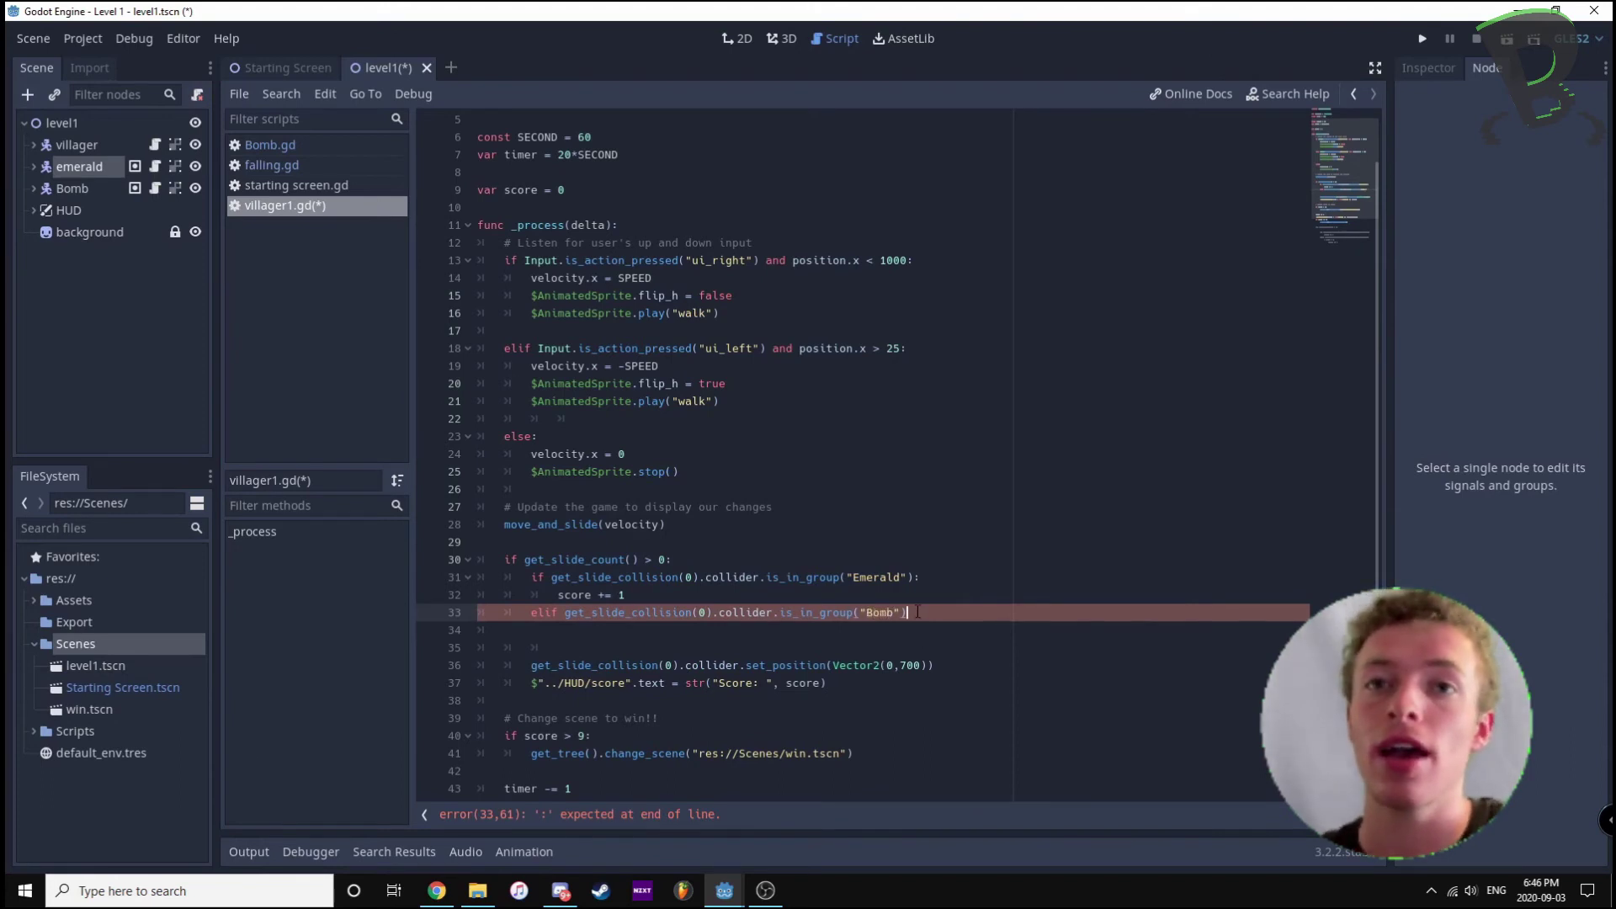
pyautogui.write(':')
# Step: Add 'score -= 1' under the Bomb check with an empty line above it
pyautogui.press('Return')
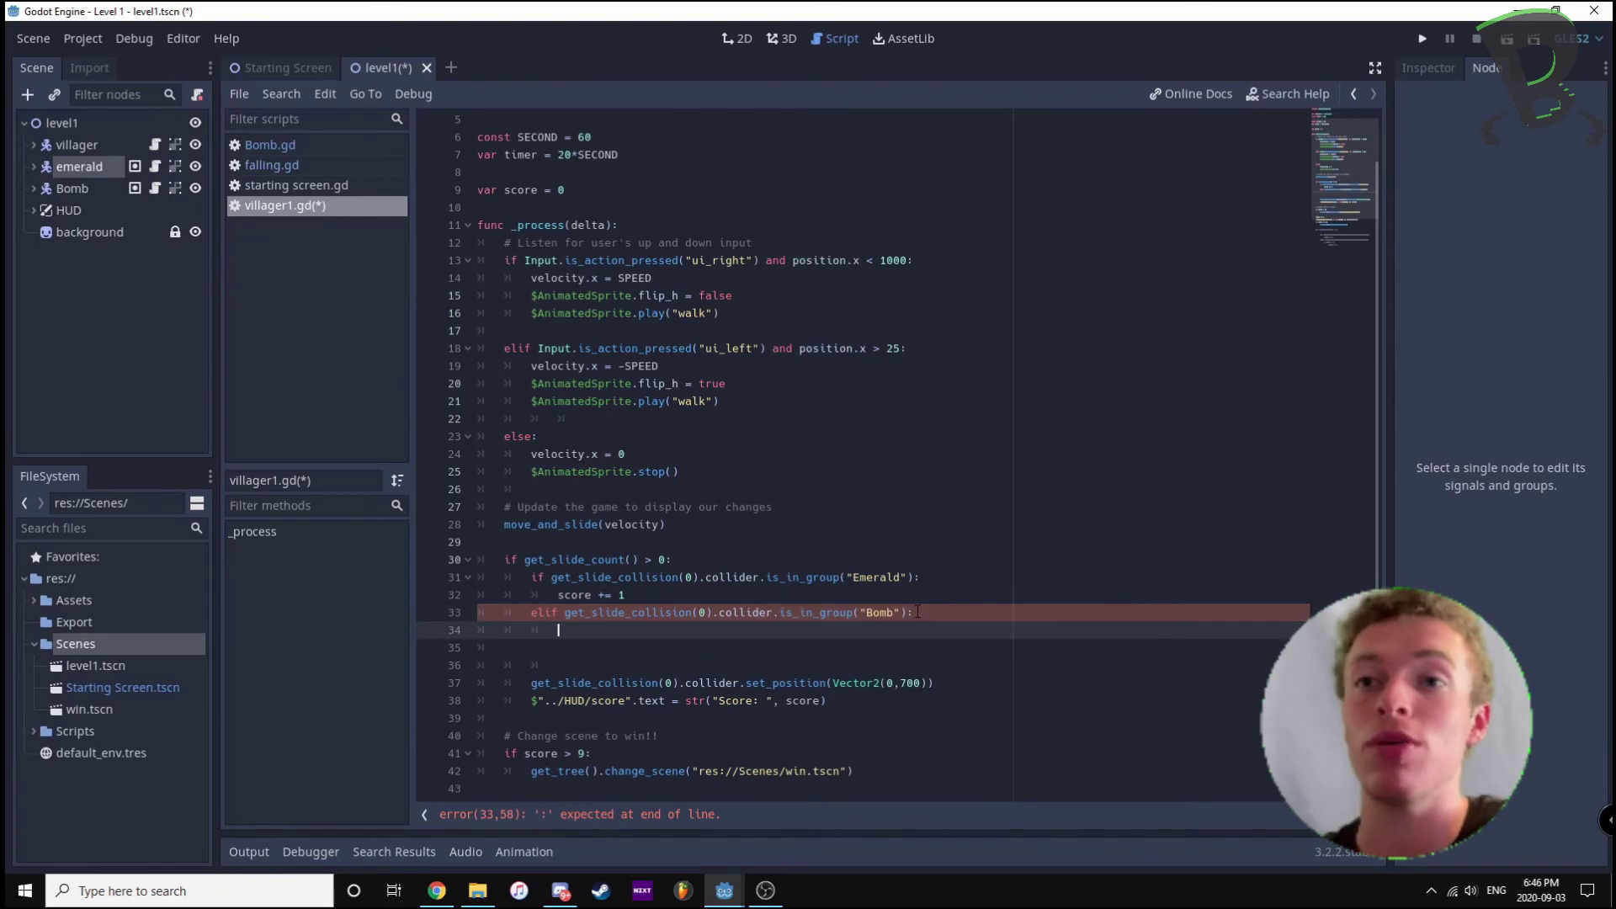
pyautogui.write('score -= ')
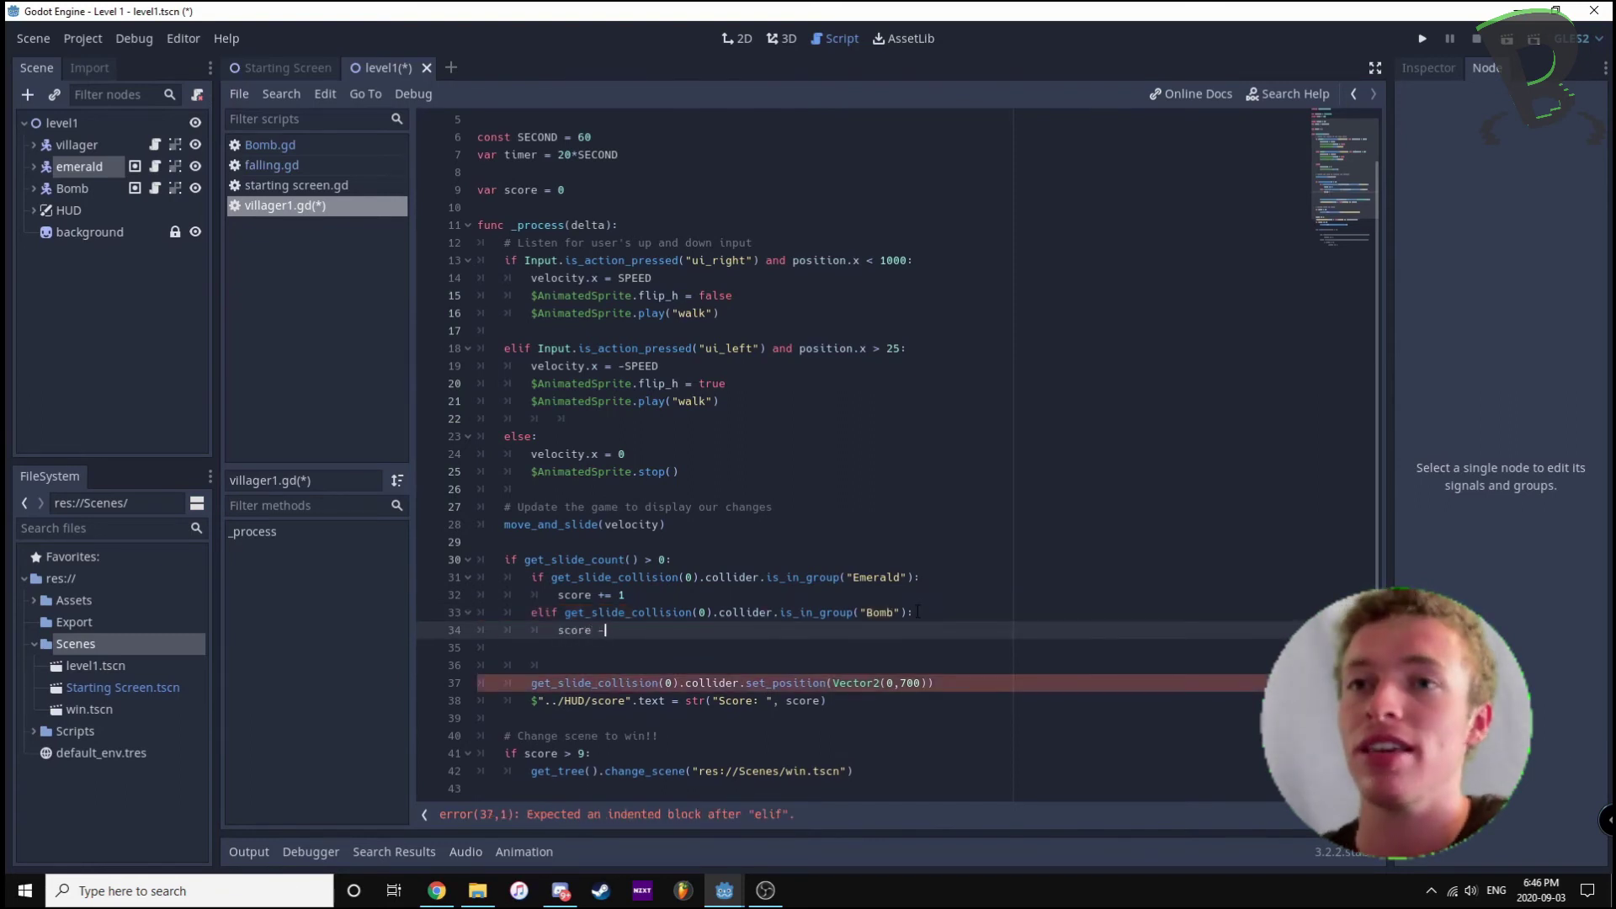
pyautogui.write('1')
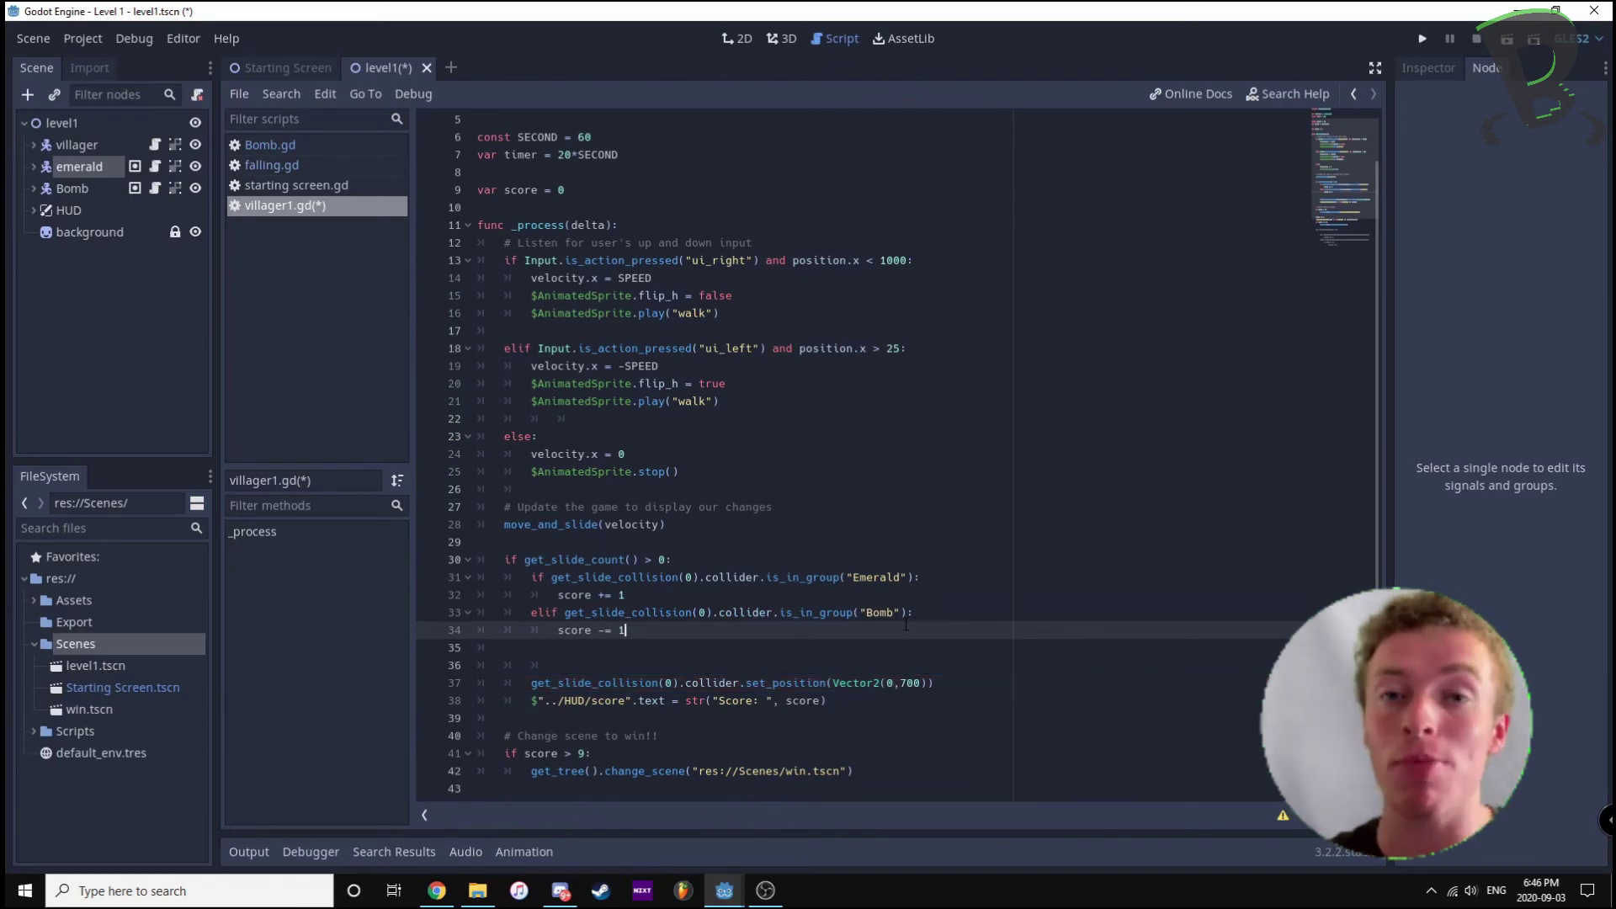
pyautogui.click(916, 613)
pyautogui.press('Return')
pyautogui.write('if score > 0:')
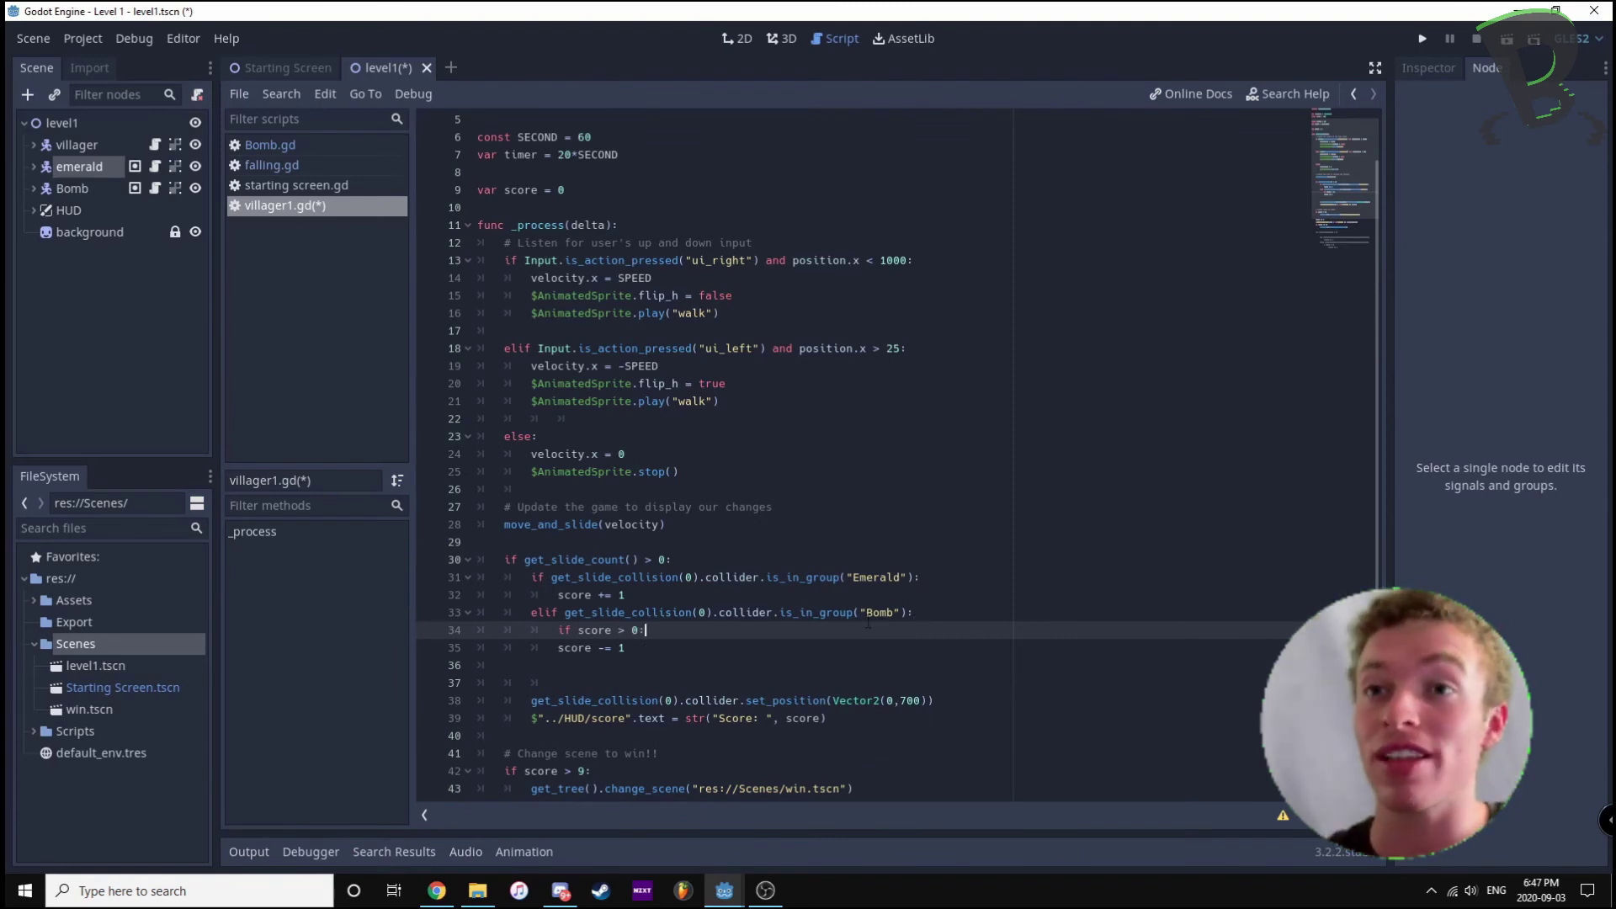
# Step: Nest 'score -= 1' under 'if score > 0:', then save and run level 1 with F5
pyautogui.click(558, 648)
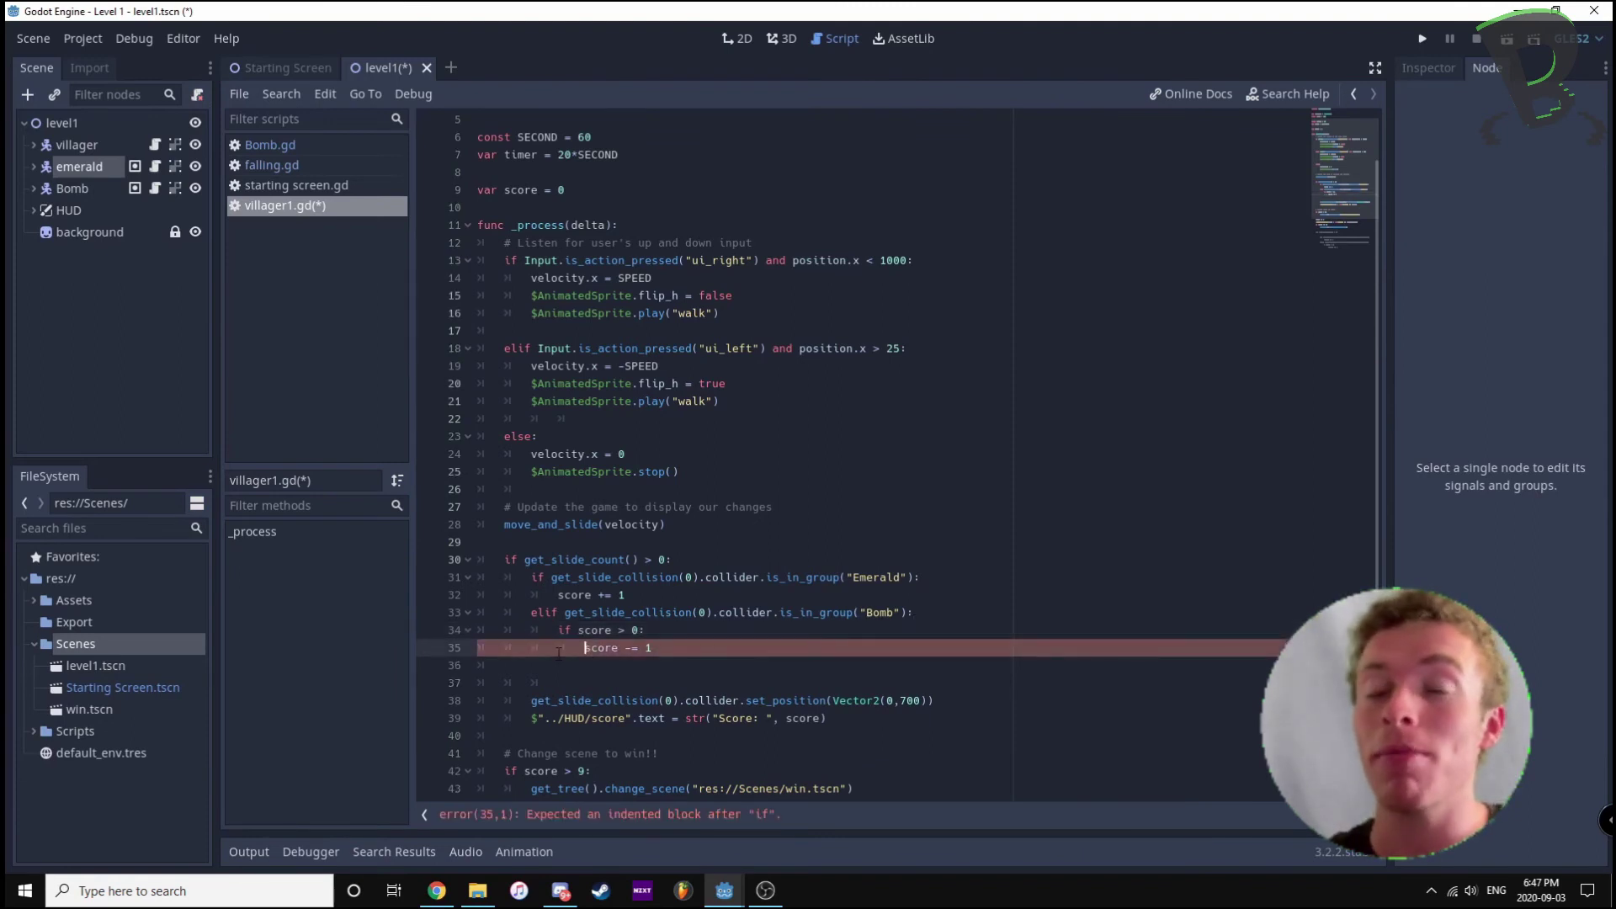
pyautogui.press('F5')
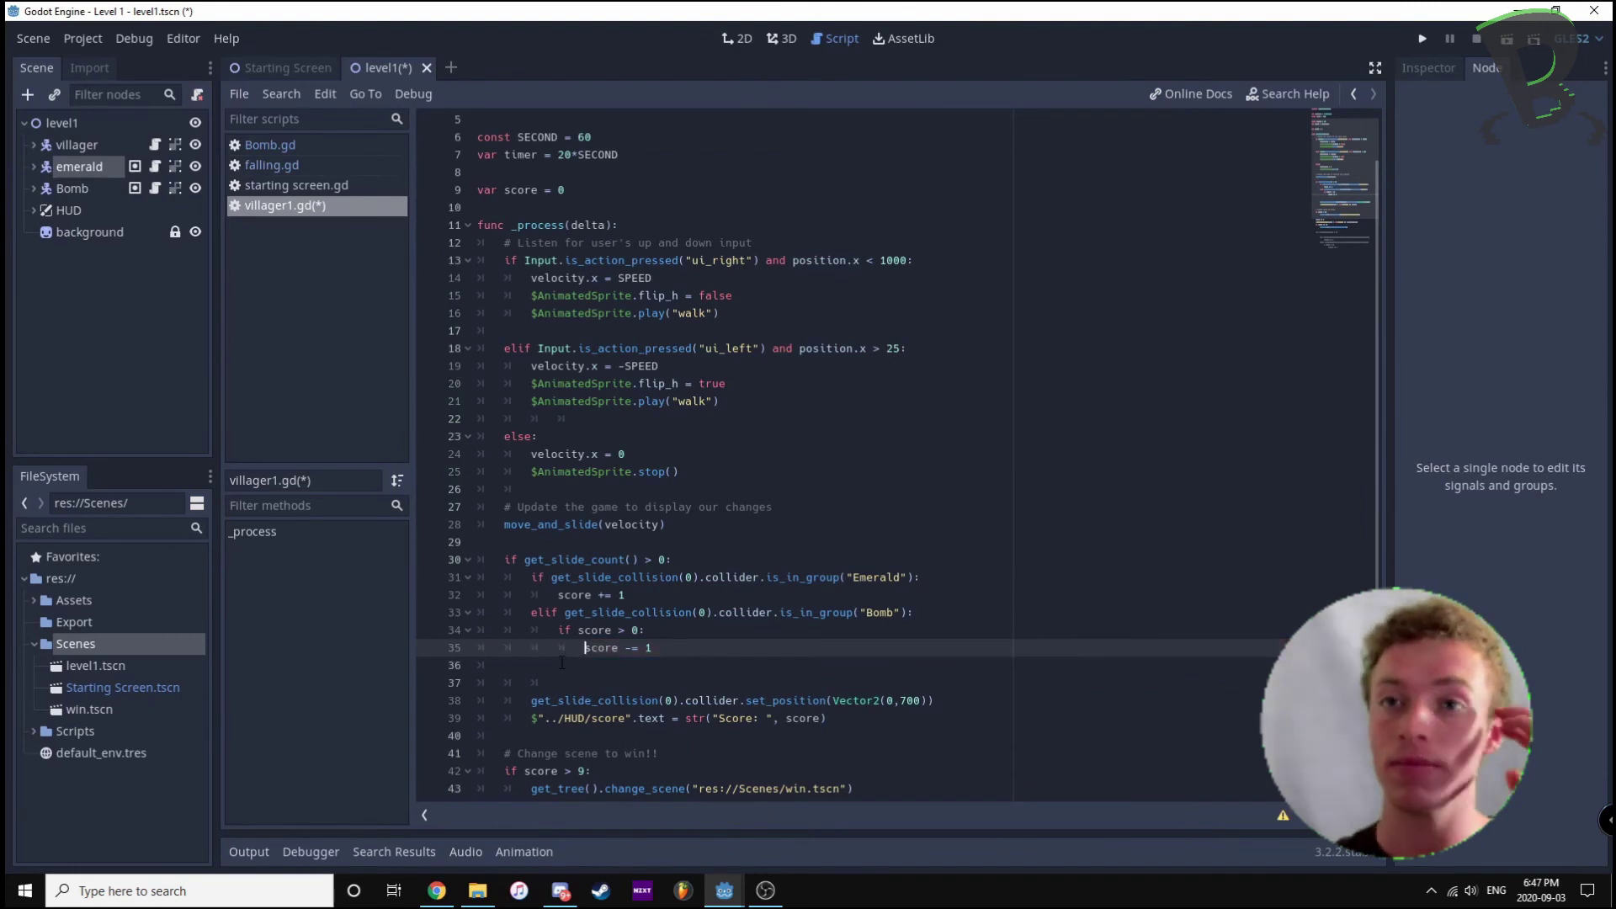
pyautogui.press('F5')
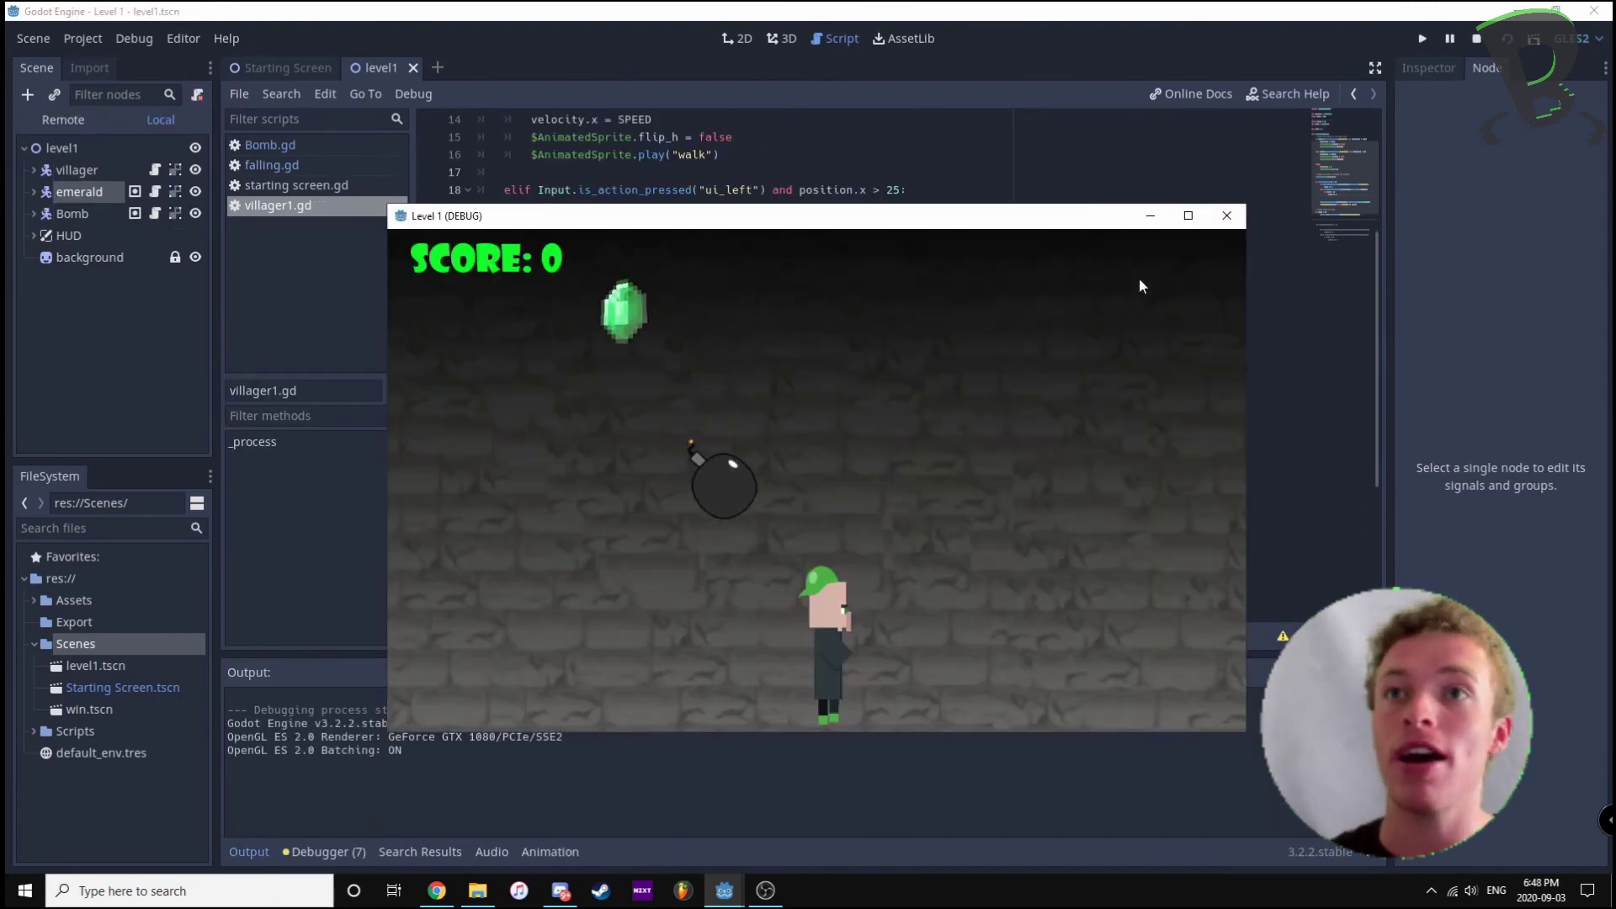
# Step: Move the villager left and right to catch an emerald (Score 1), then hit a bomb (Score 0)
pyautogui.press('Right')
pyautogui.press('Left')
pyautogui.press('Right')
pyautogui.press('Left')
pyautogui.press('Right')
pyautogui.press('Left')
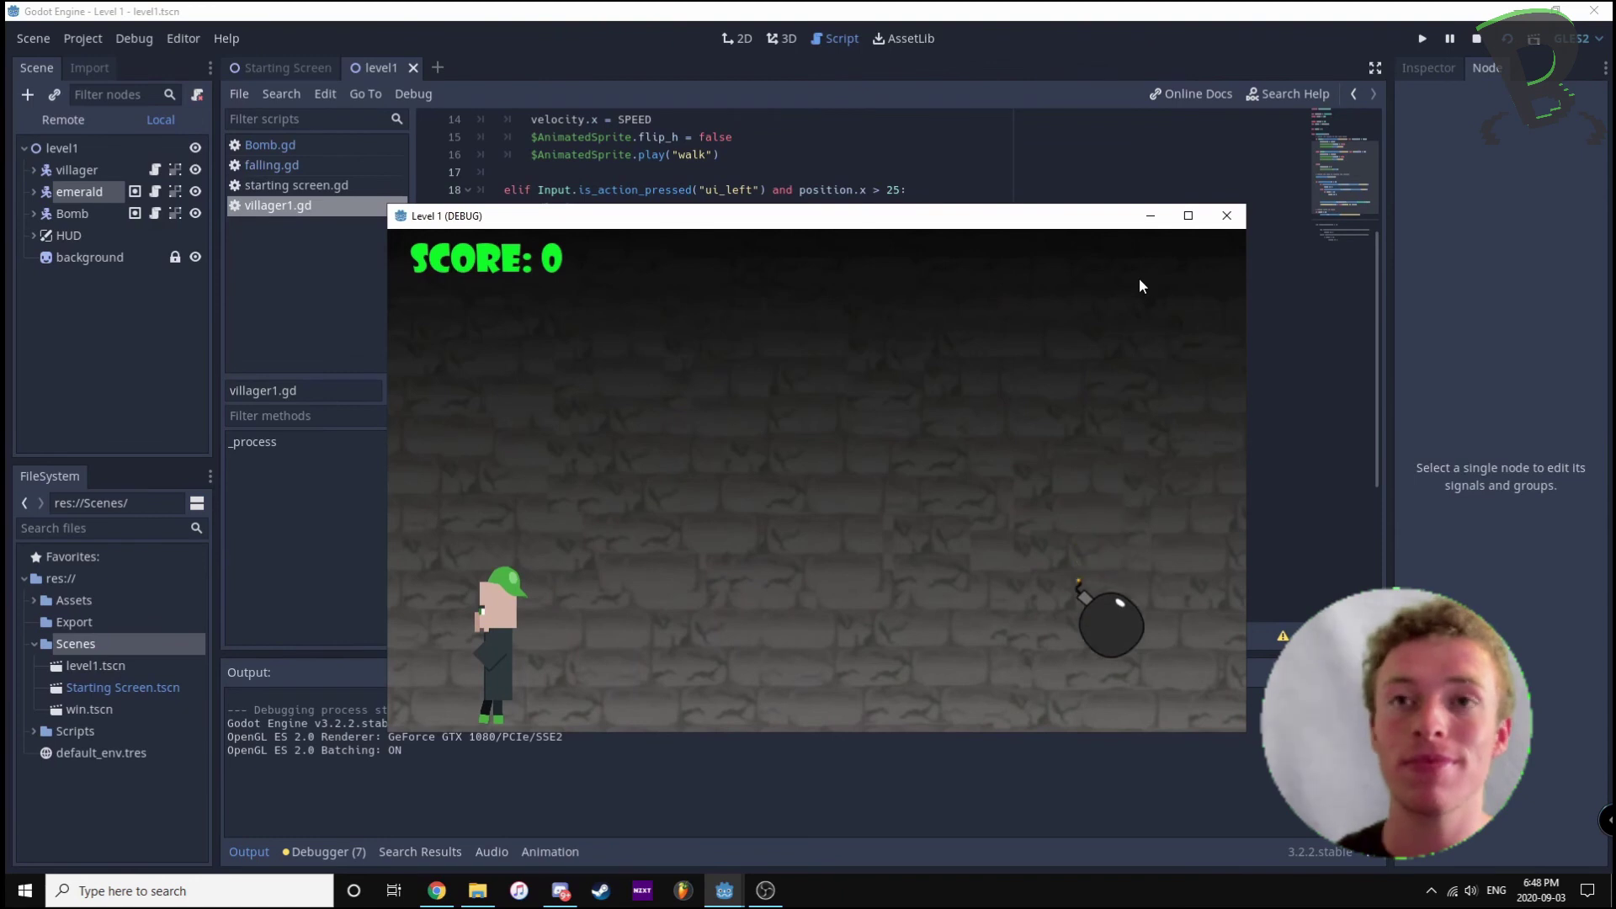
pyautogui.press('Right')
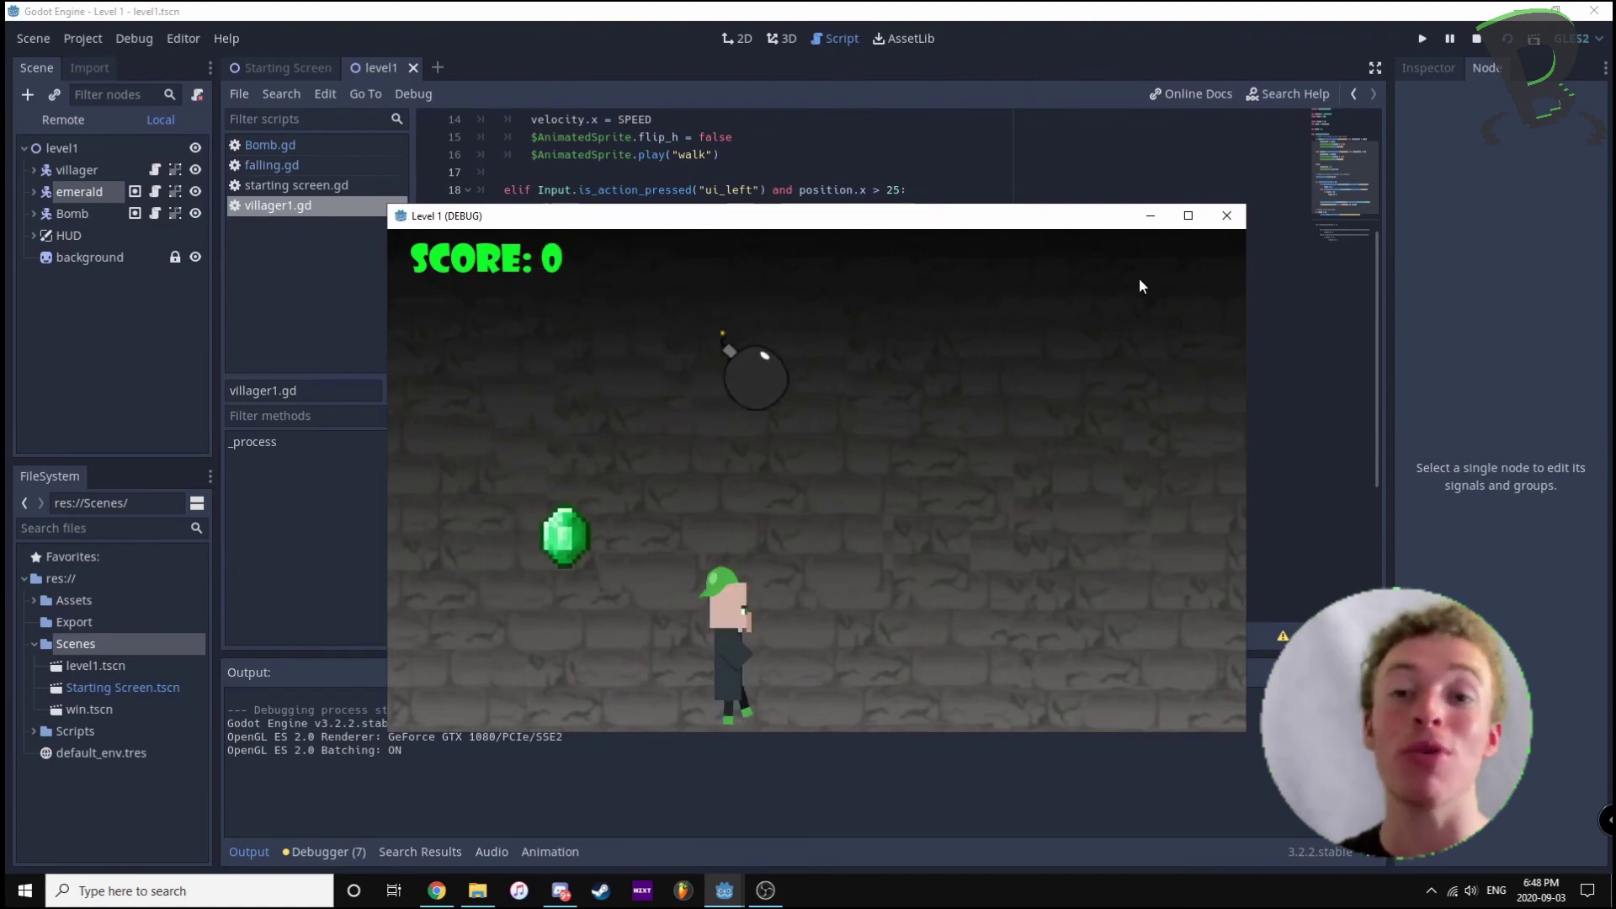